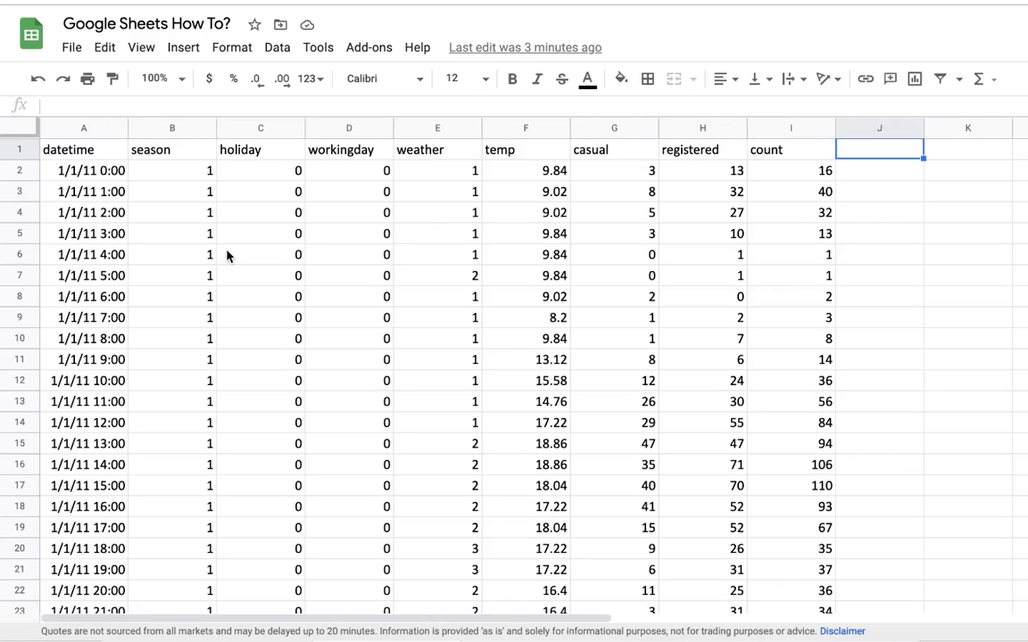
Examine the bike data rows and the season, holiday and temp columns, focusing on the numeric season codes
scroll(227, 256, down, 5)
scroll(227, 256, down, 20)
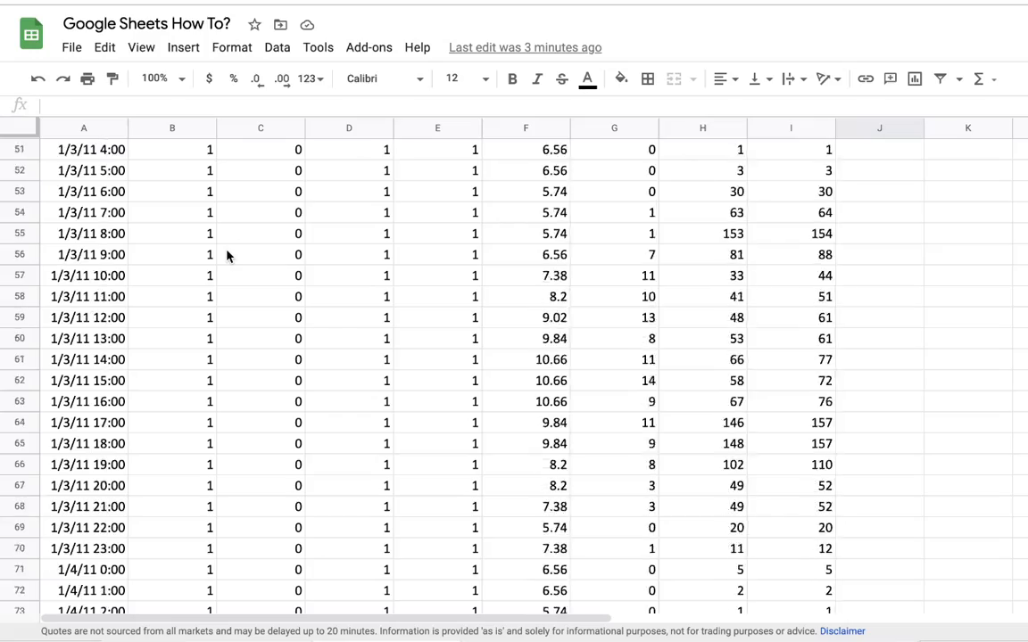
scroll(226, 256, down, 20)
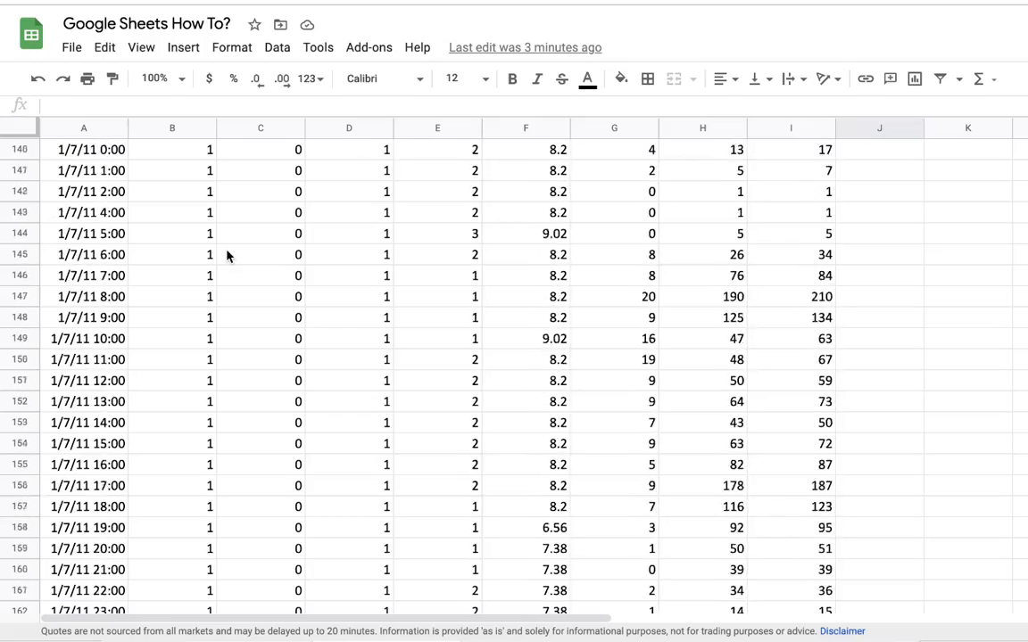
scroll(217, 210, up, 20)
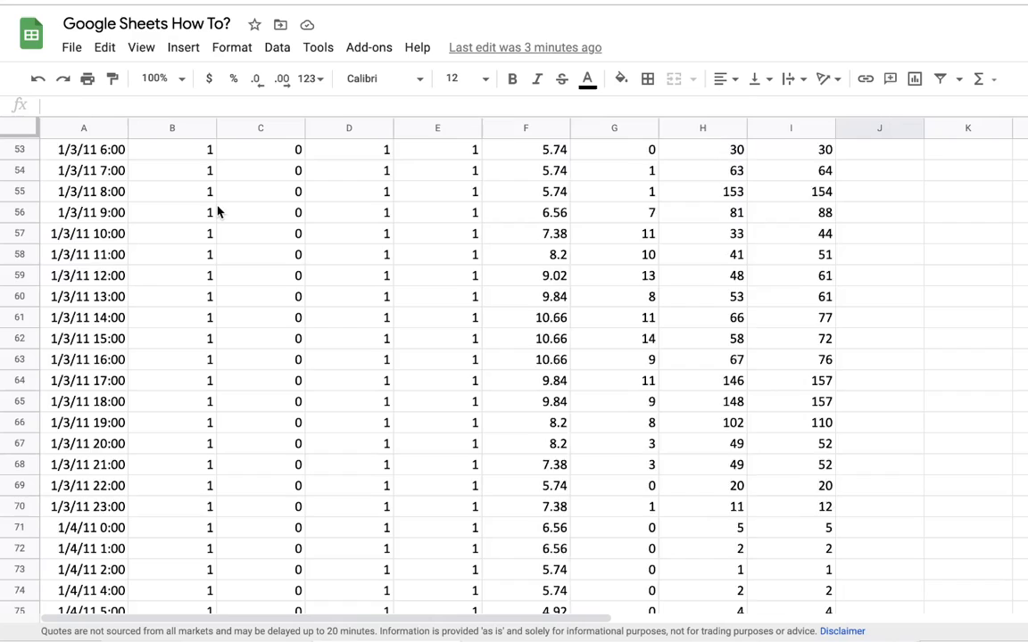
scroll(217, 211, up, 6)
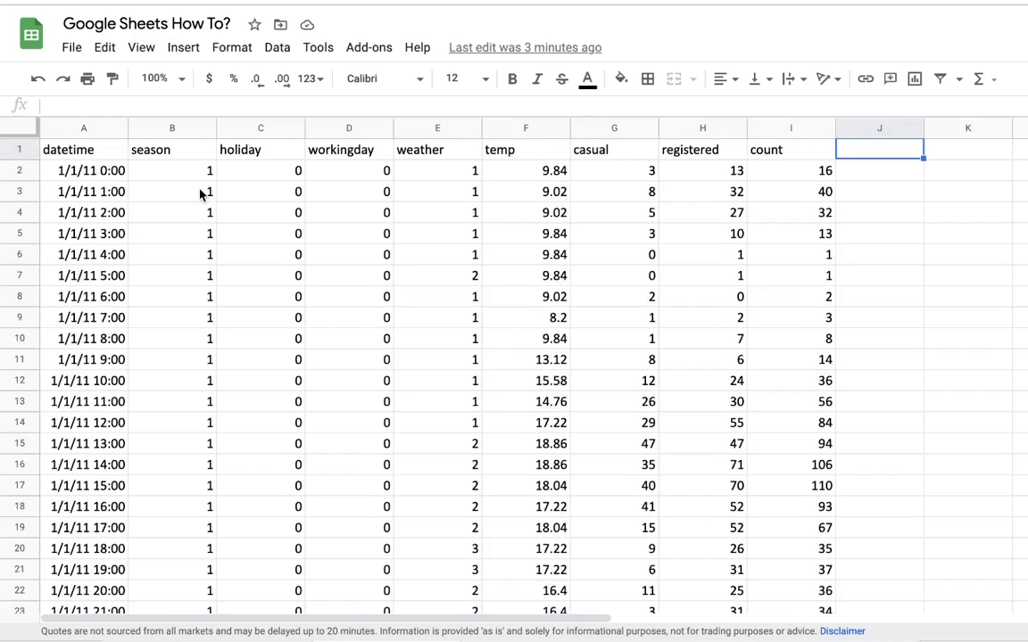
click(173, 157)
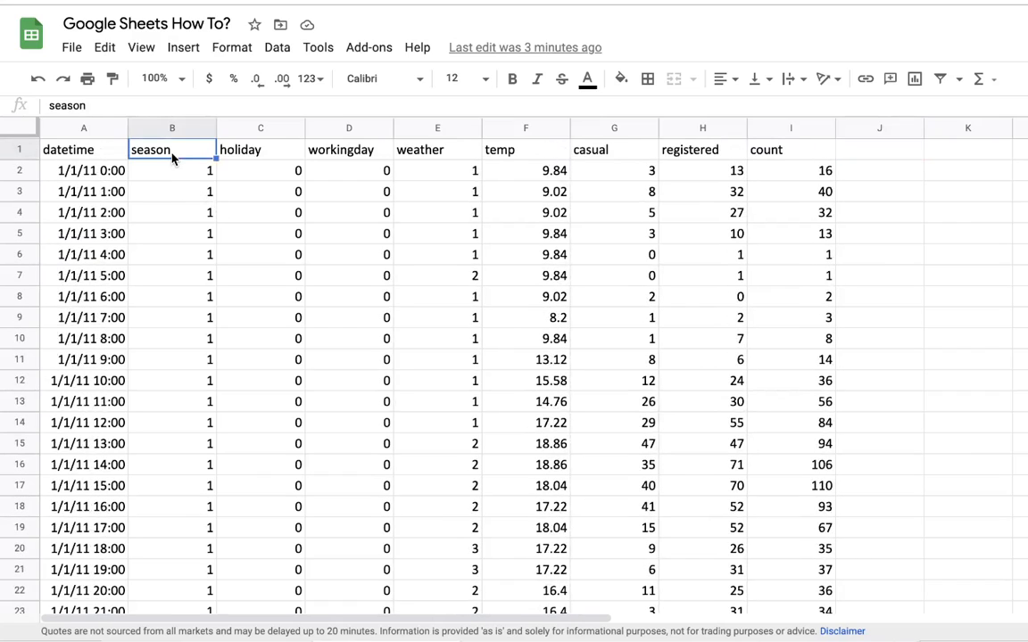
click(263, 156)
click(505, 153)
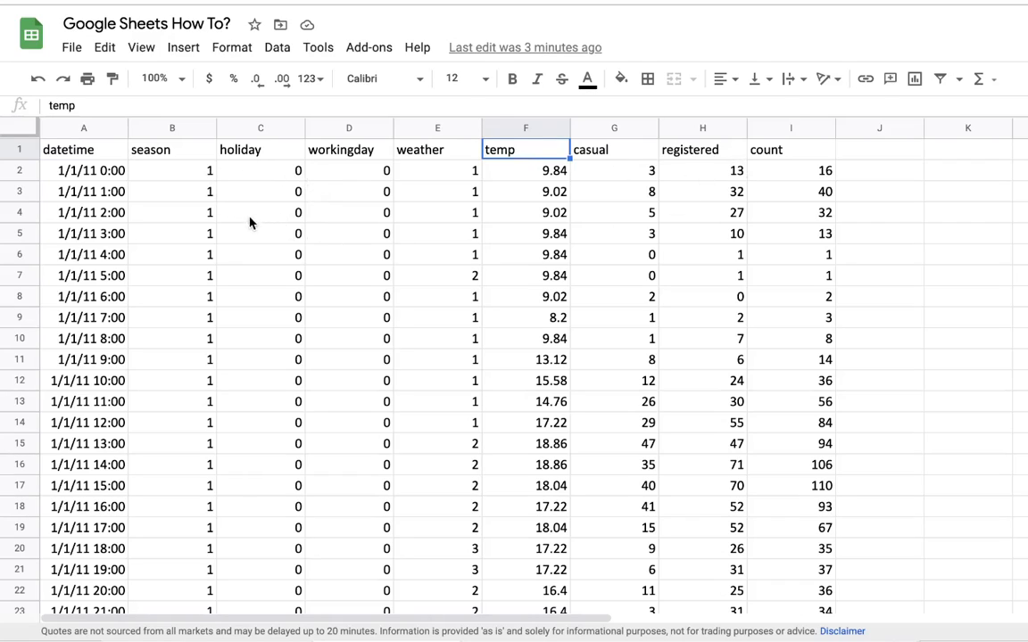
click(189, 181)
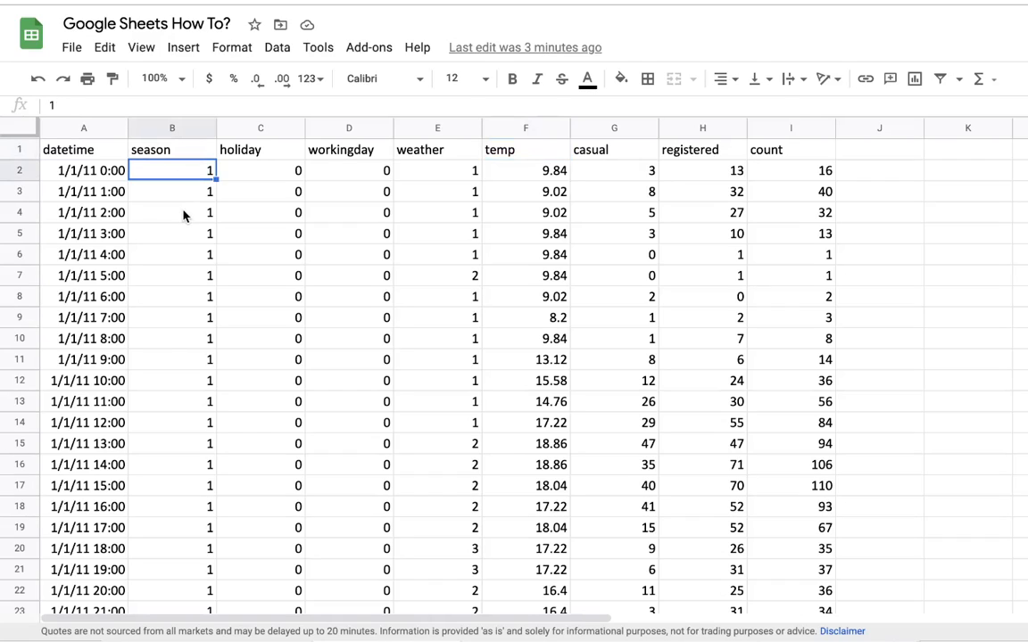
click(184, 214)
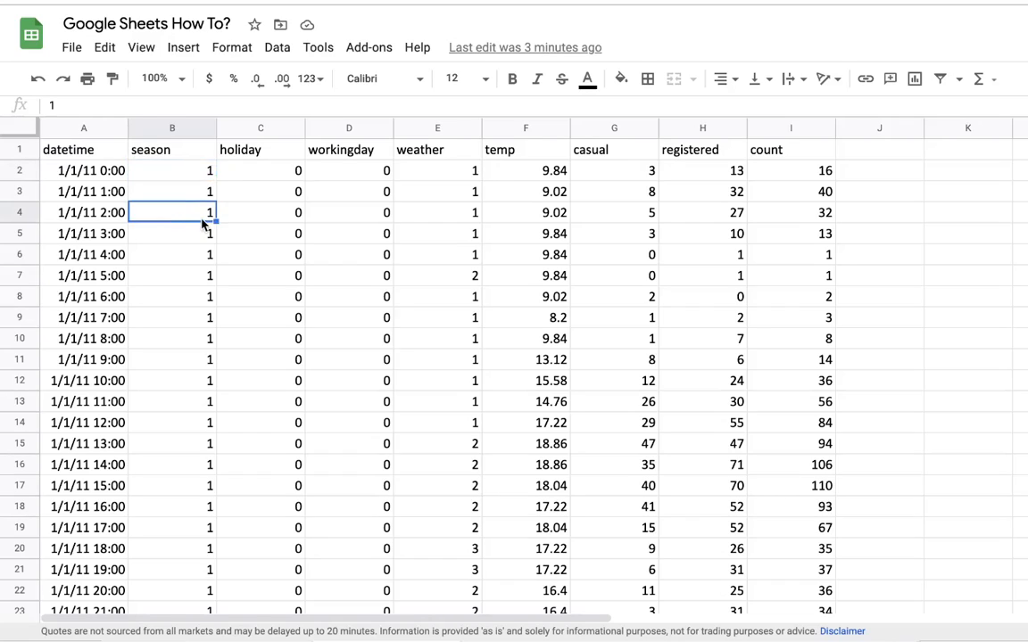
click(168, 176)
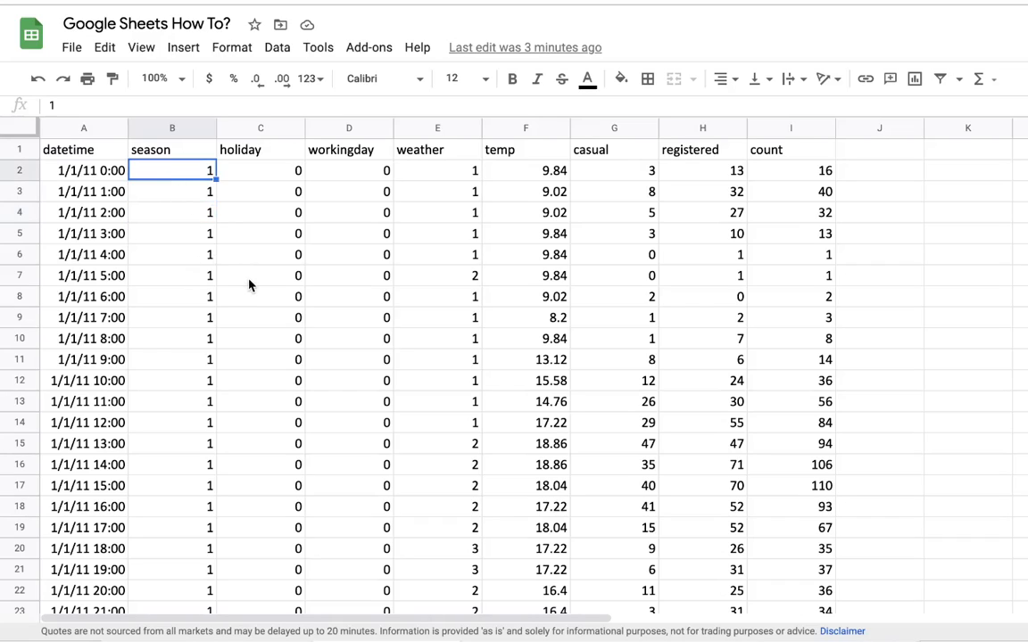
Add the header "Season Name" in cell J1, beside the count column
click(855, 156)
text(Season)
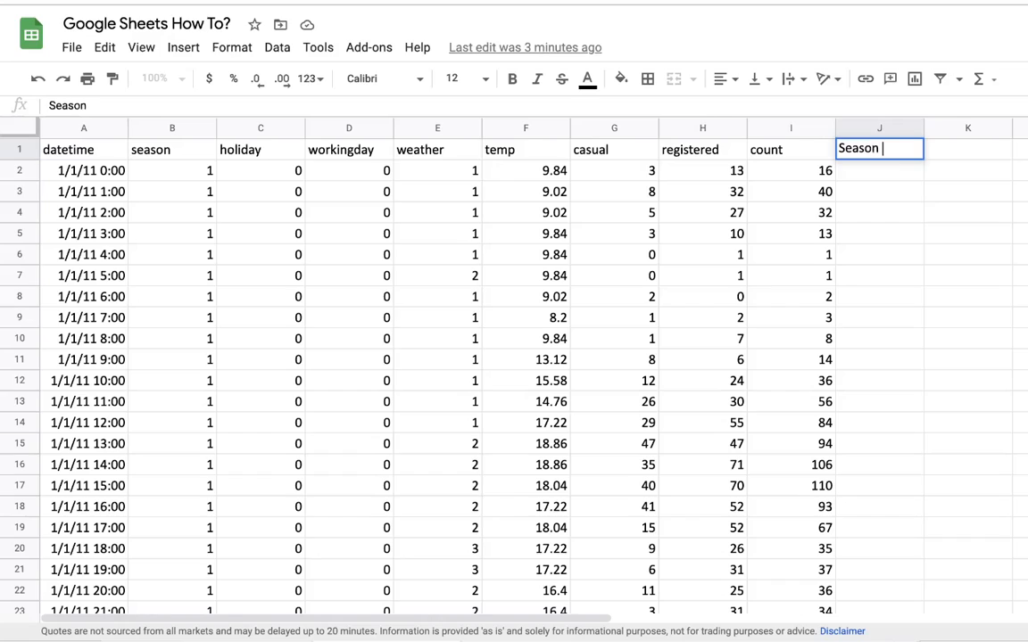
text( Name)
key(Return)
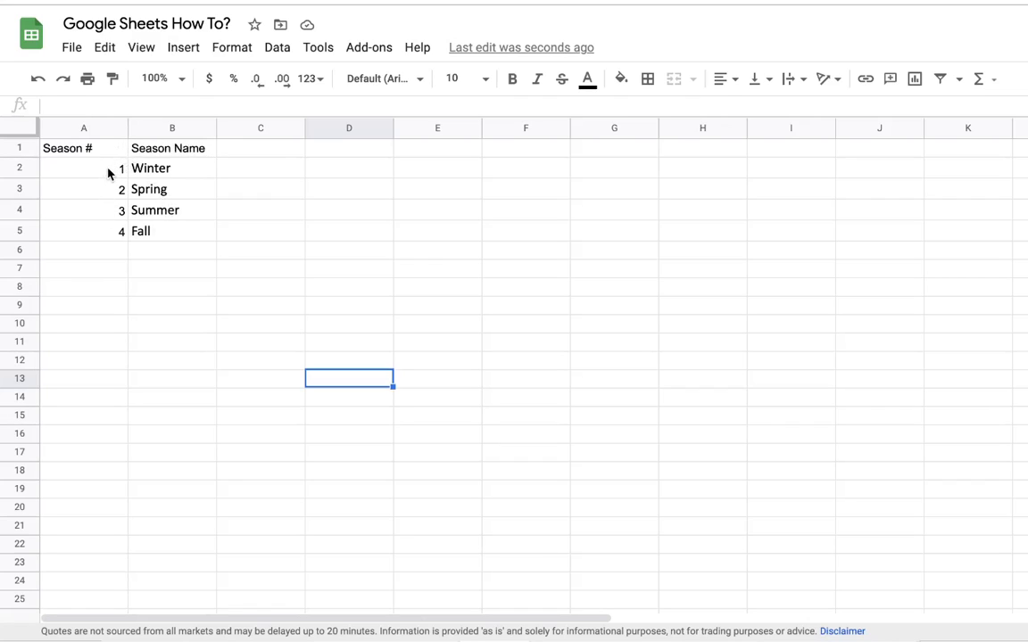
Examine the Map sheet's lookup table pairing each season number with its season name
click(109, 172)
click(107, 191)
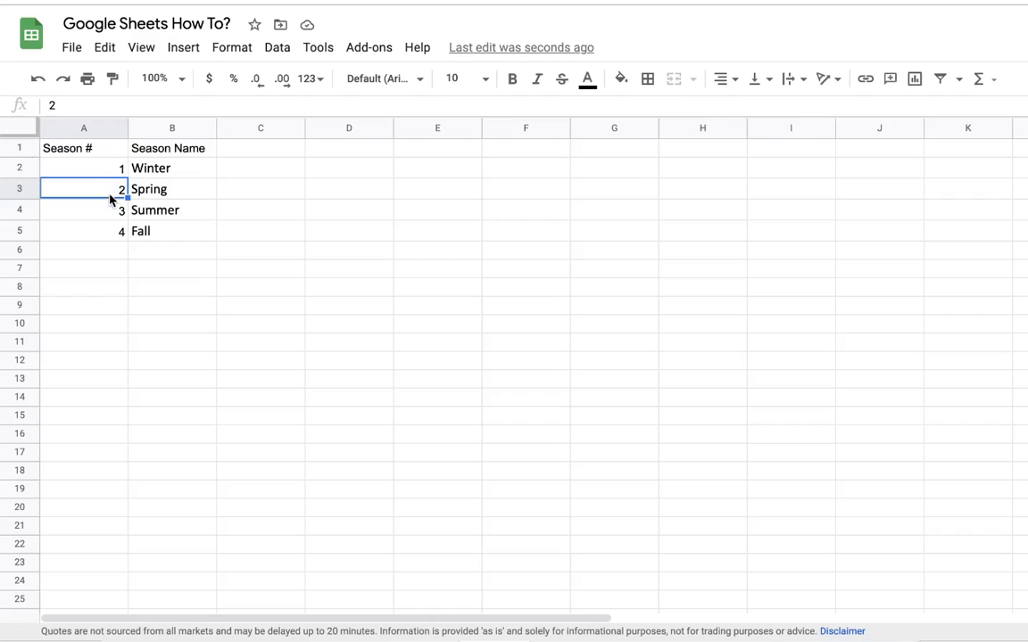
click(170, 169)
click(168, 190)
click(167, 211)
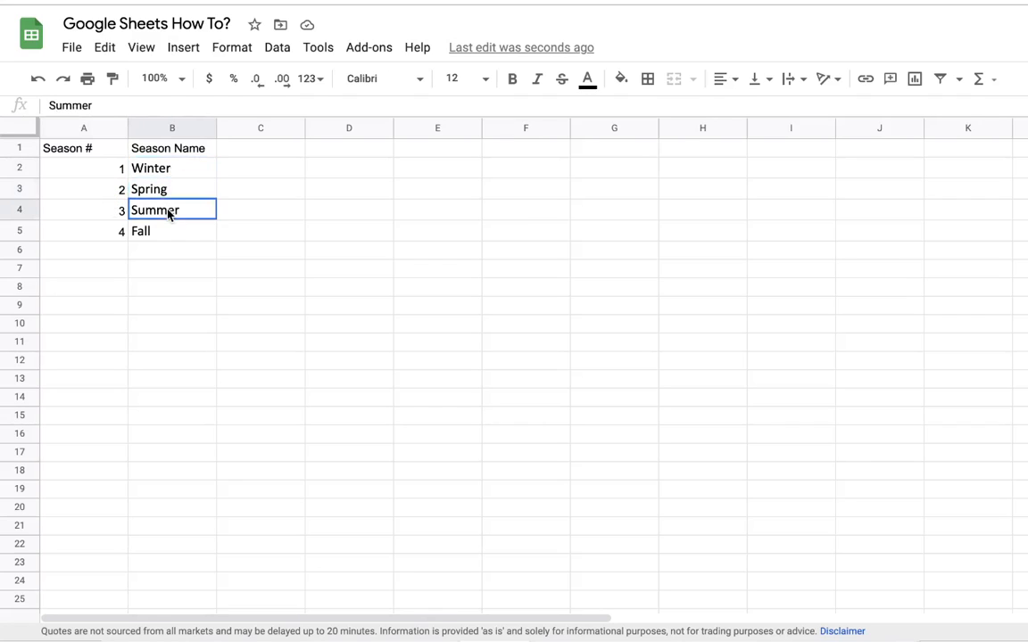
click(169, 231)
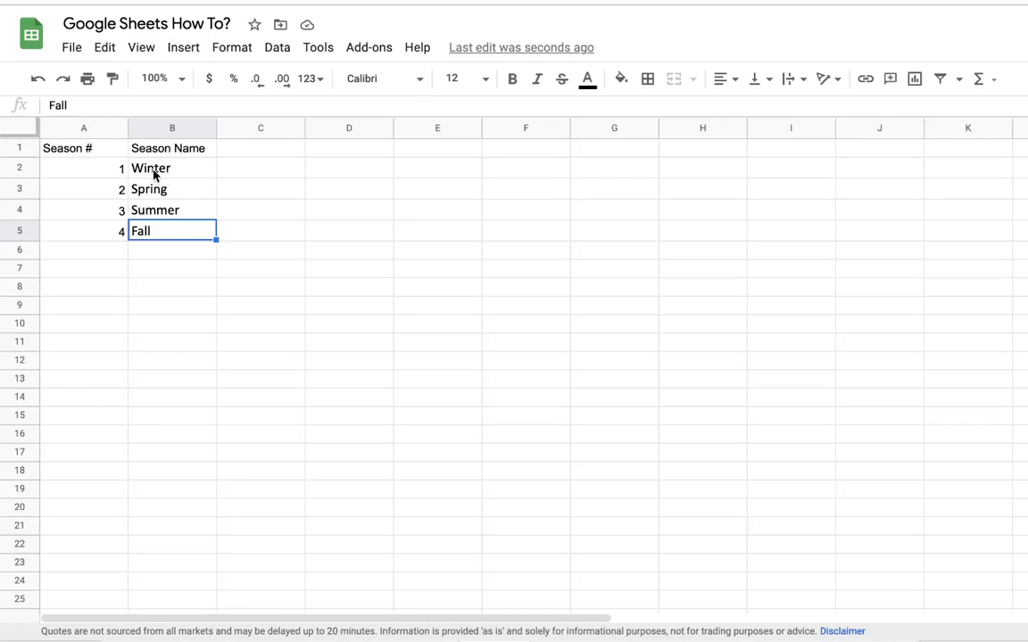
click(102, 175)
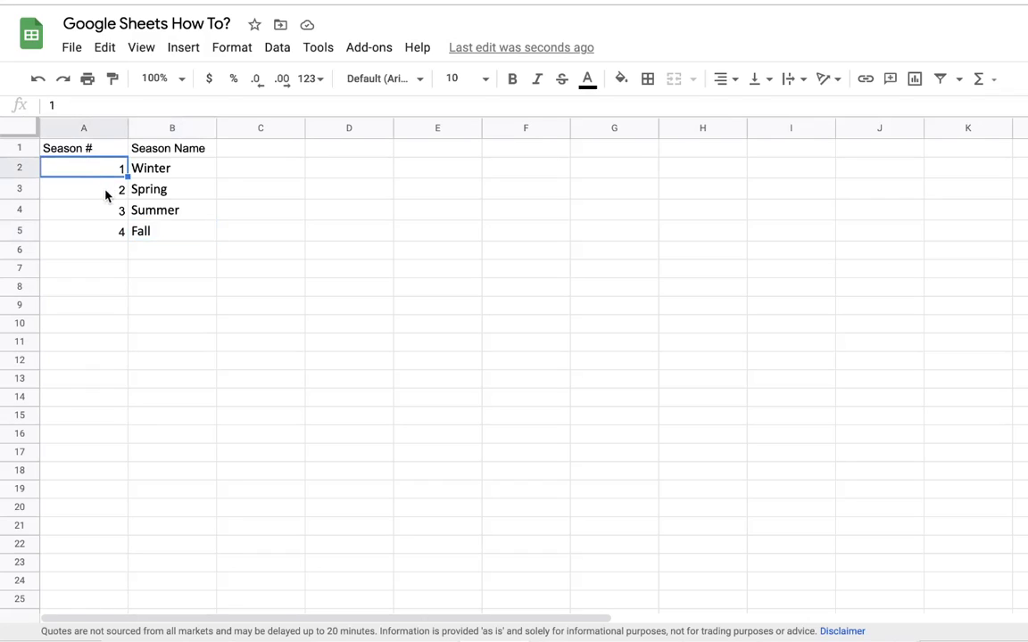
click(105, 194)
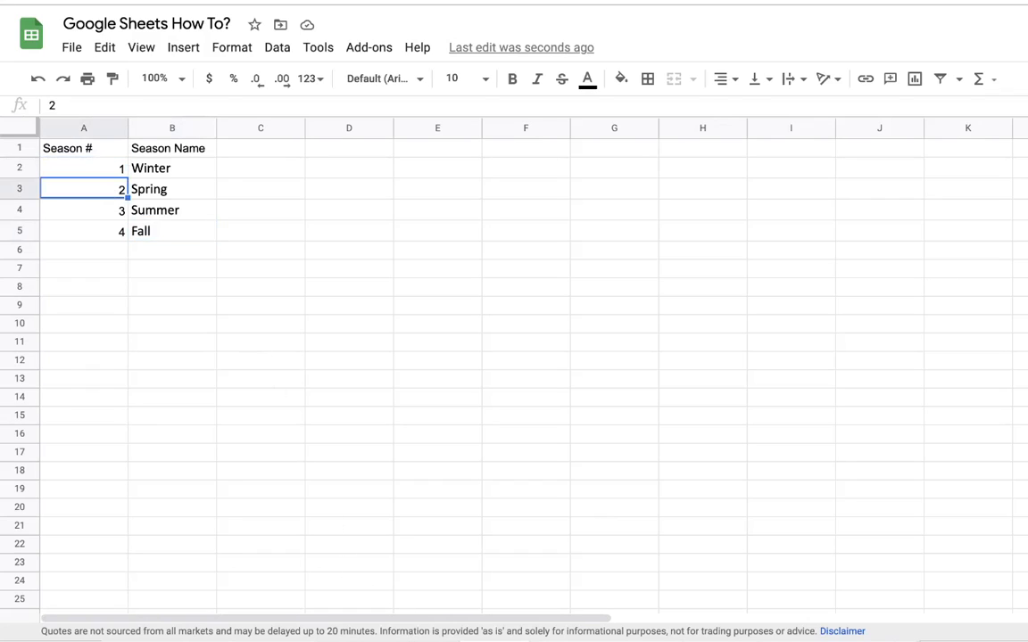
Begin an INDEX formula in J2 of the data sheet with the absolute range Map!$B$2:$B$5 as its reference
click(152, 641)
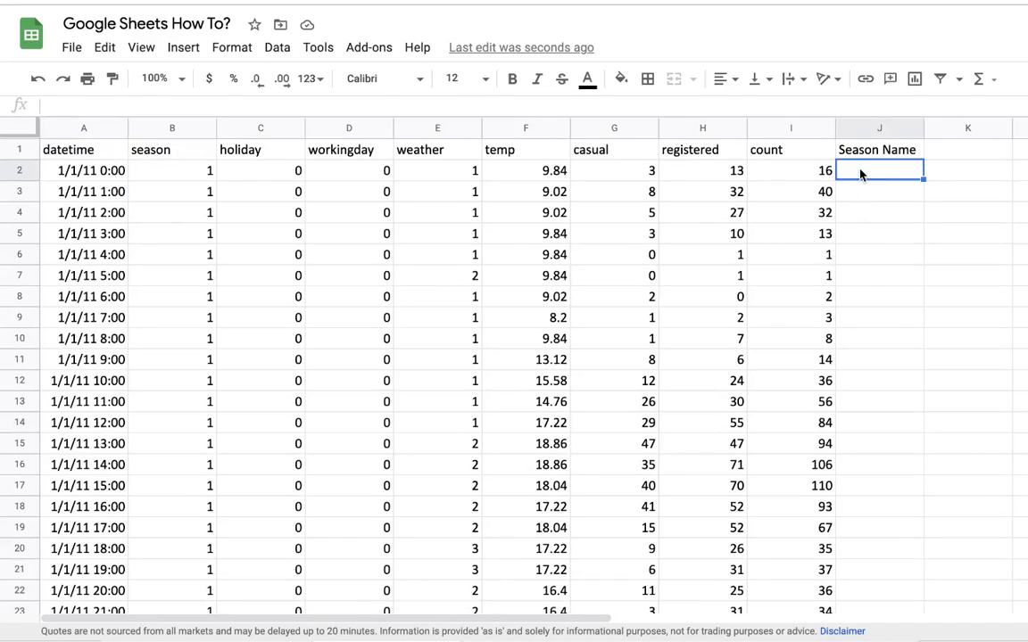
text(=)
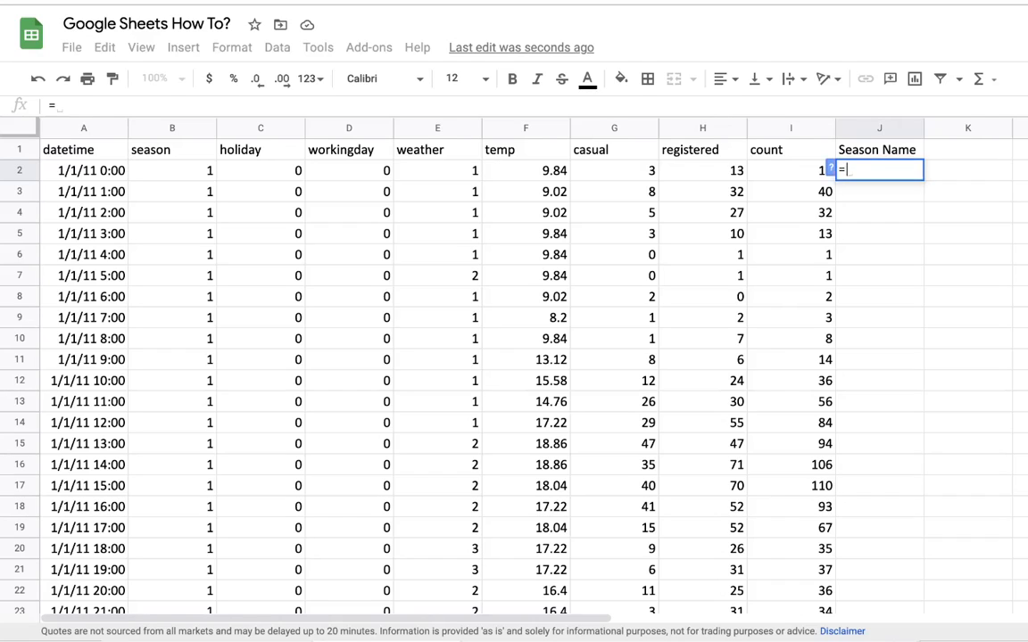
text(INDEX()
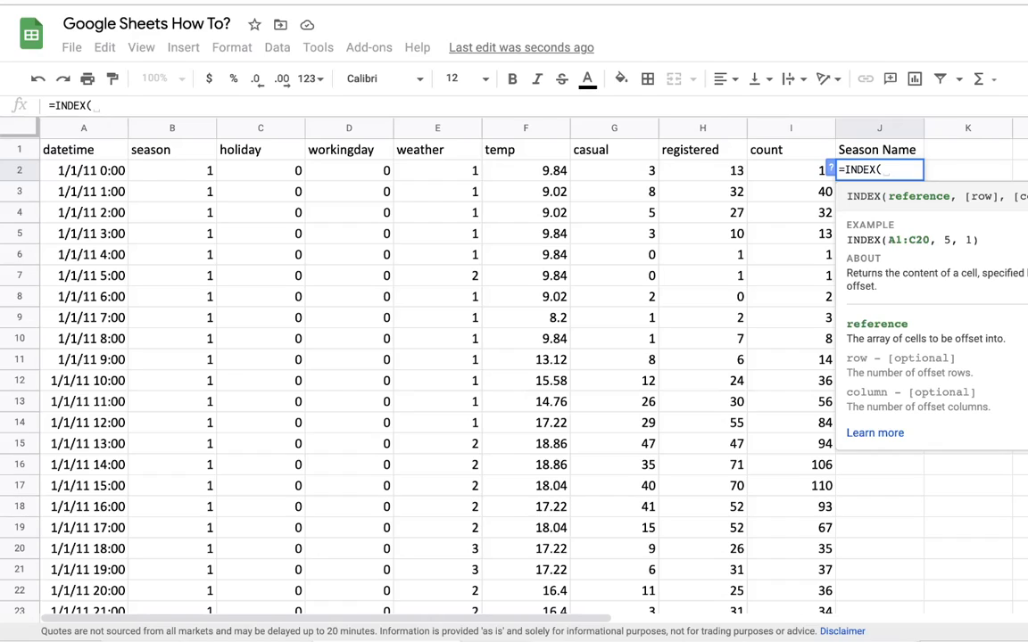
click(474, 615)
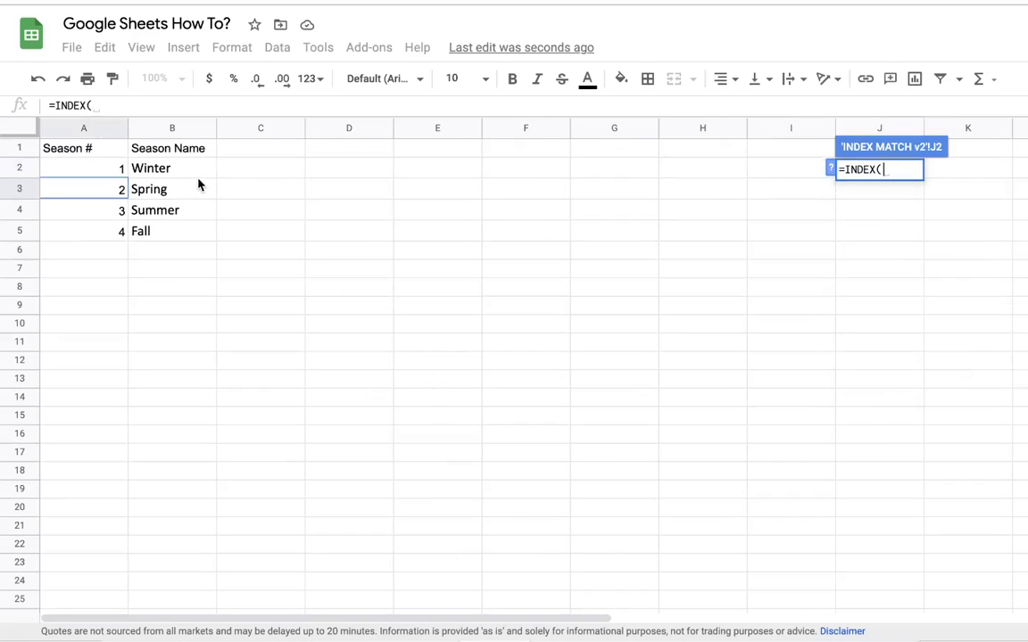
drag(188, 172, 186, 229)
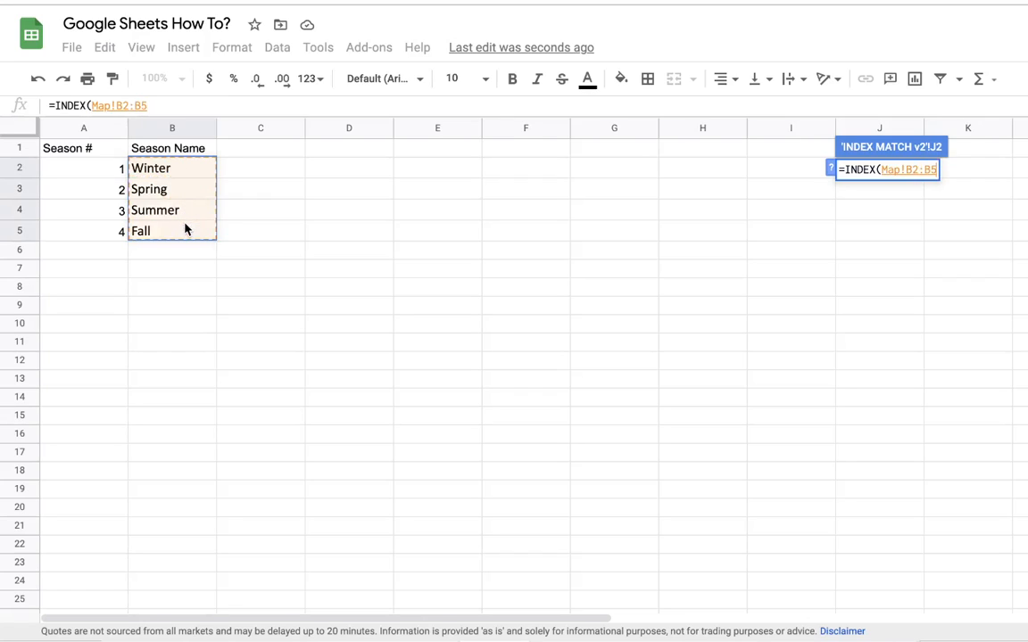
key(F4)
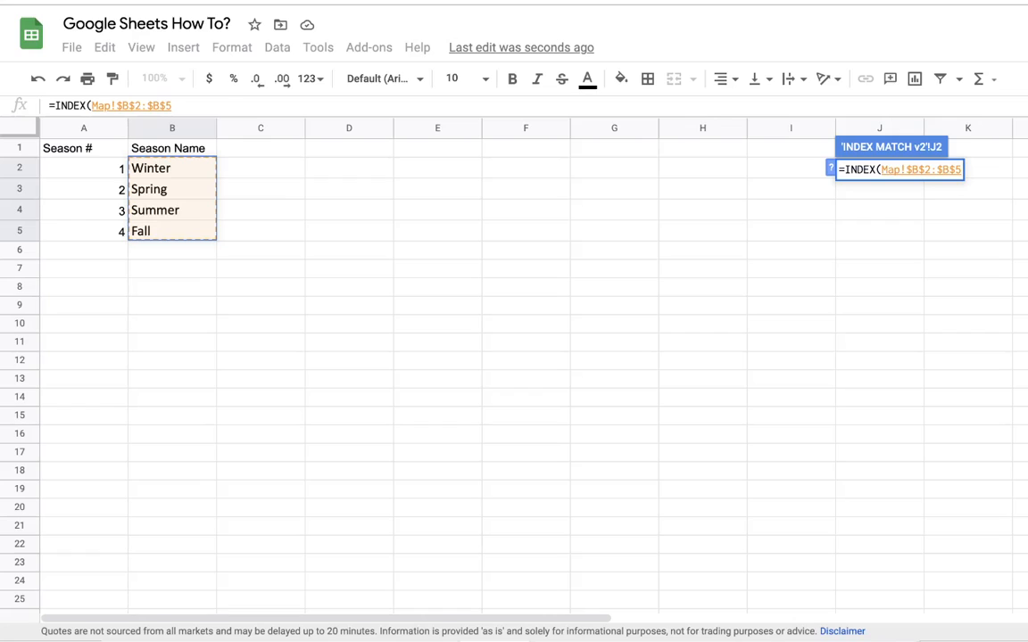
text(,)
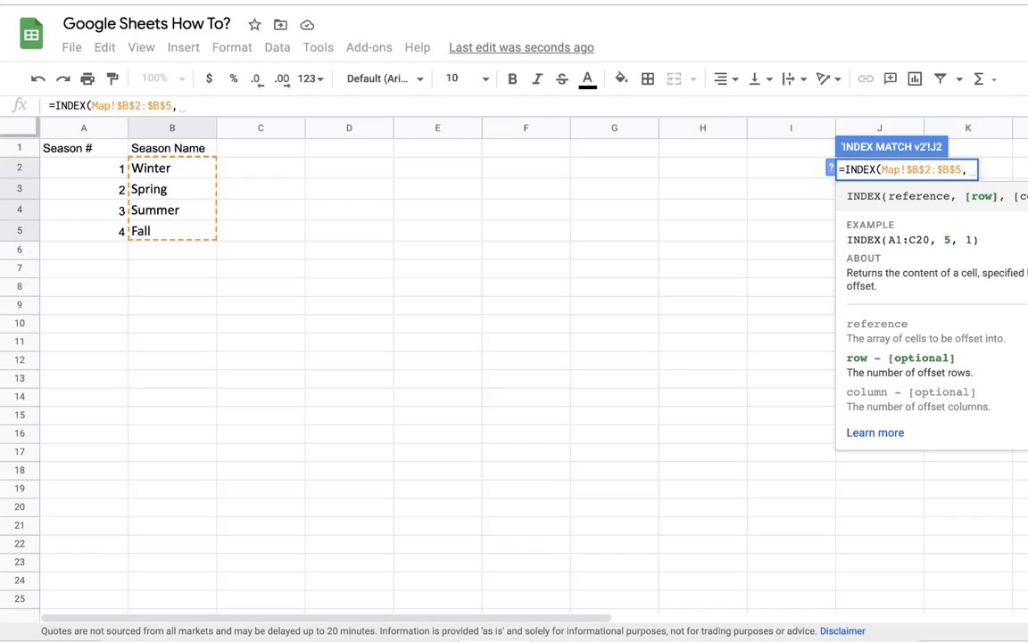
Nest a MATCH function as the INDEX row argument, using season cell B2 of the data sheet as the search key
click(401, 641)
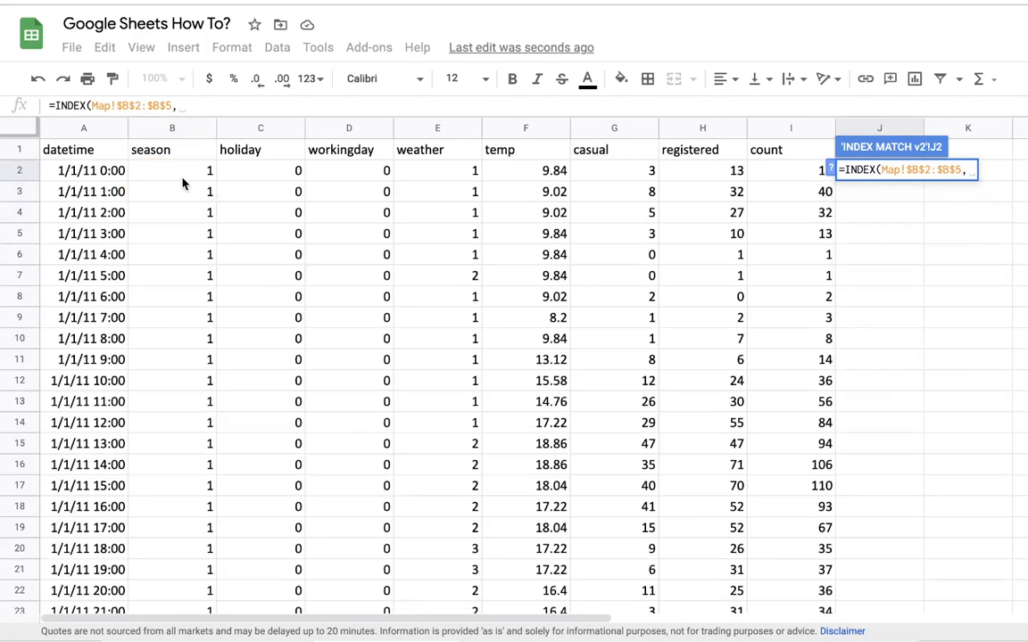
text(matc)
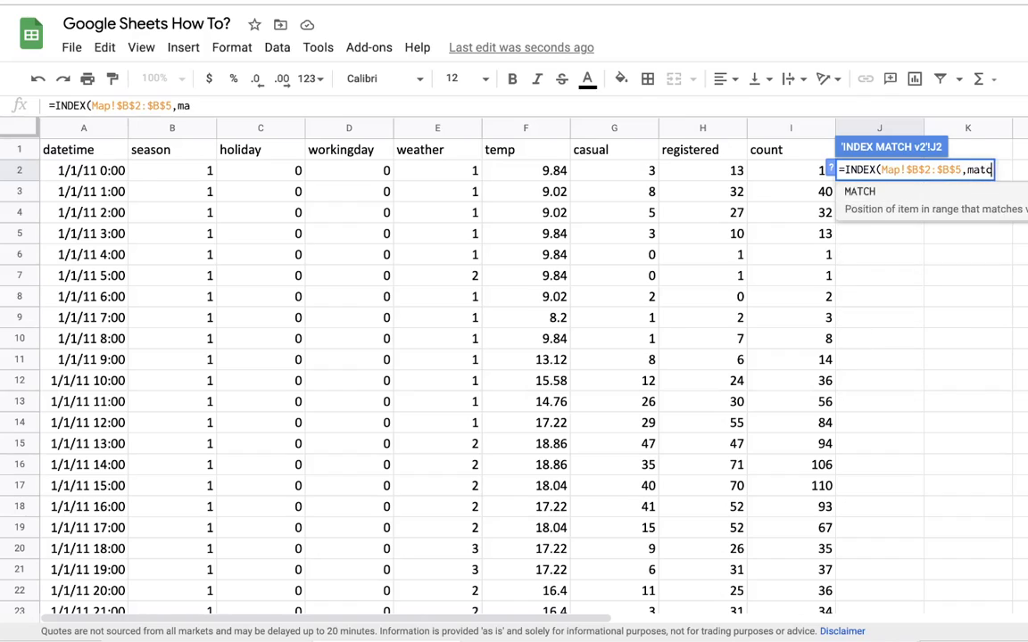
key(Tab)
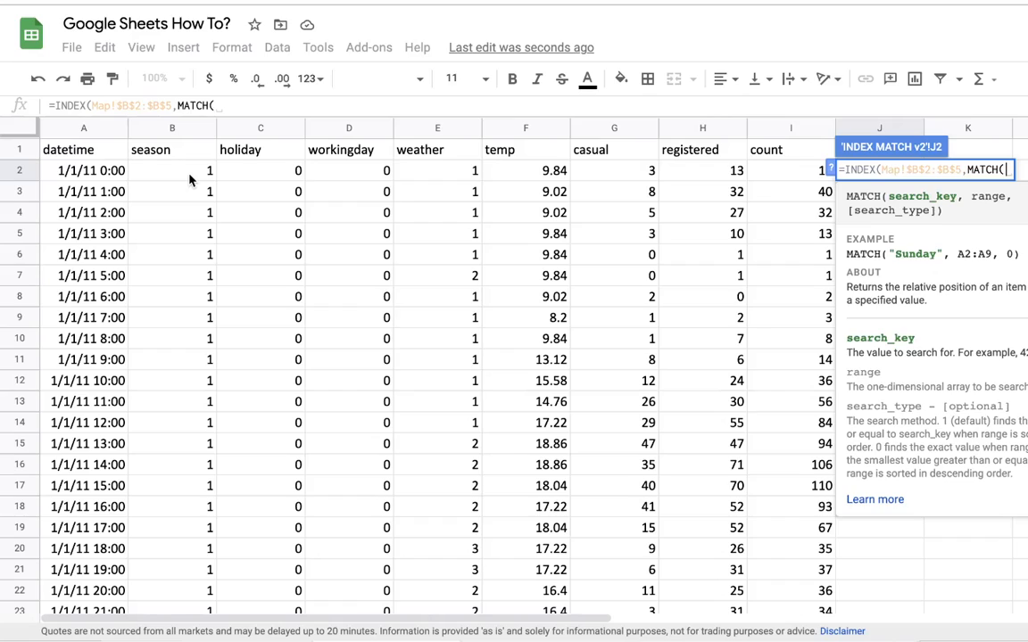
click(189, 178)
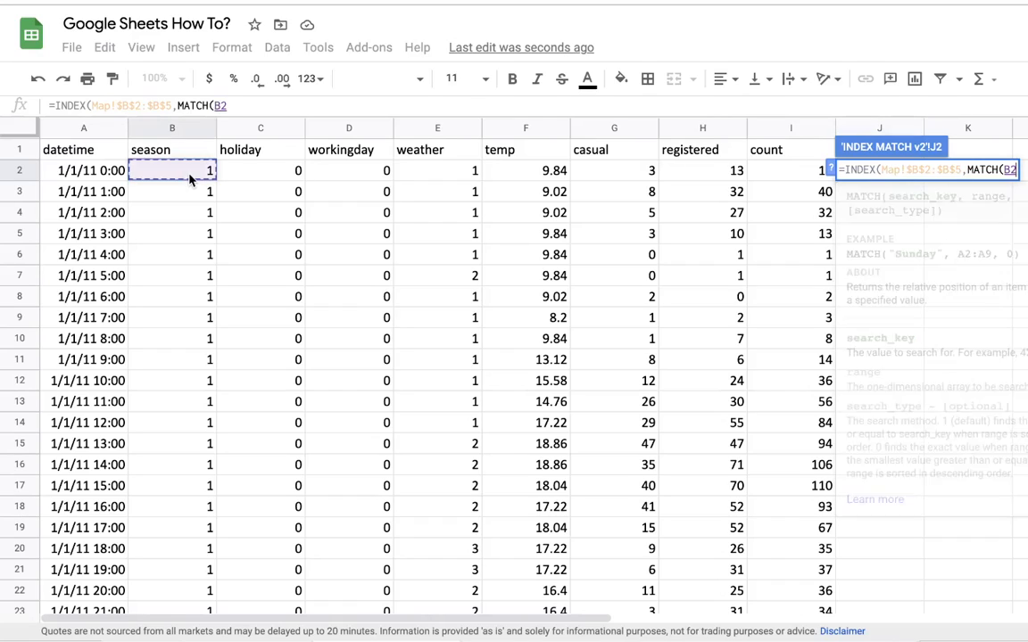
text(,)
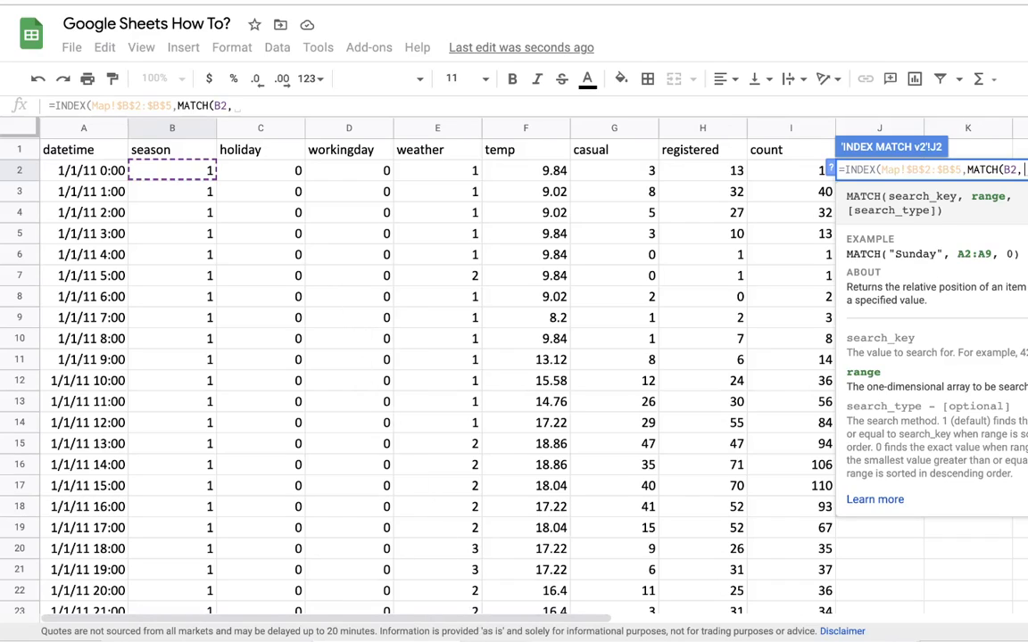
Complete the MATCH with the absolute range Map!$A$2:$A$5 and search type 0, and enter the formula
click(482, 641)
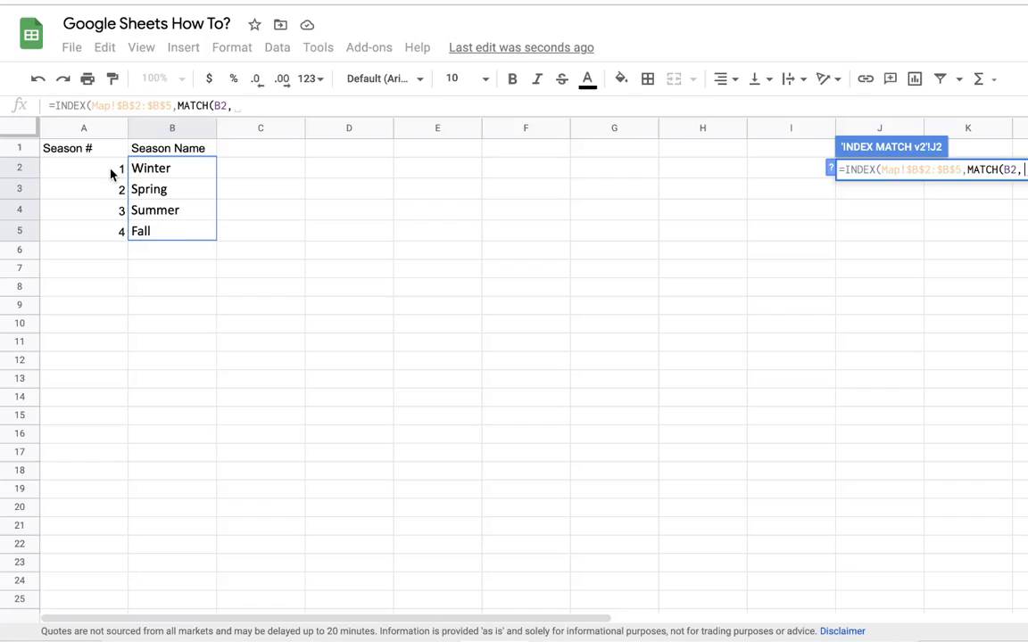
drag(110, 173, 105, 232)
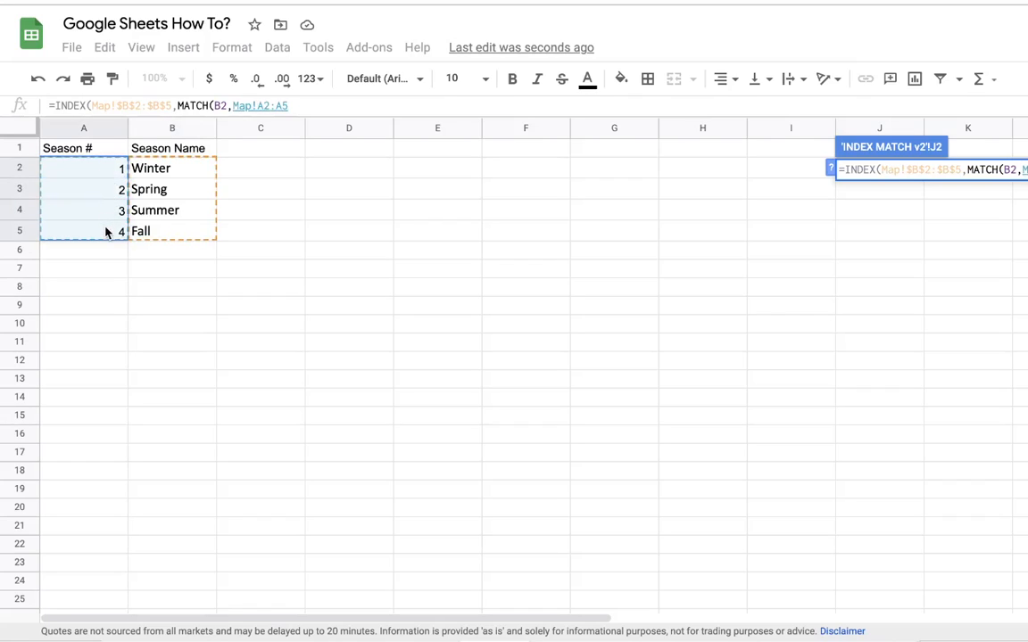
key(F4)
text(,0)
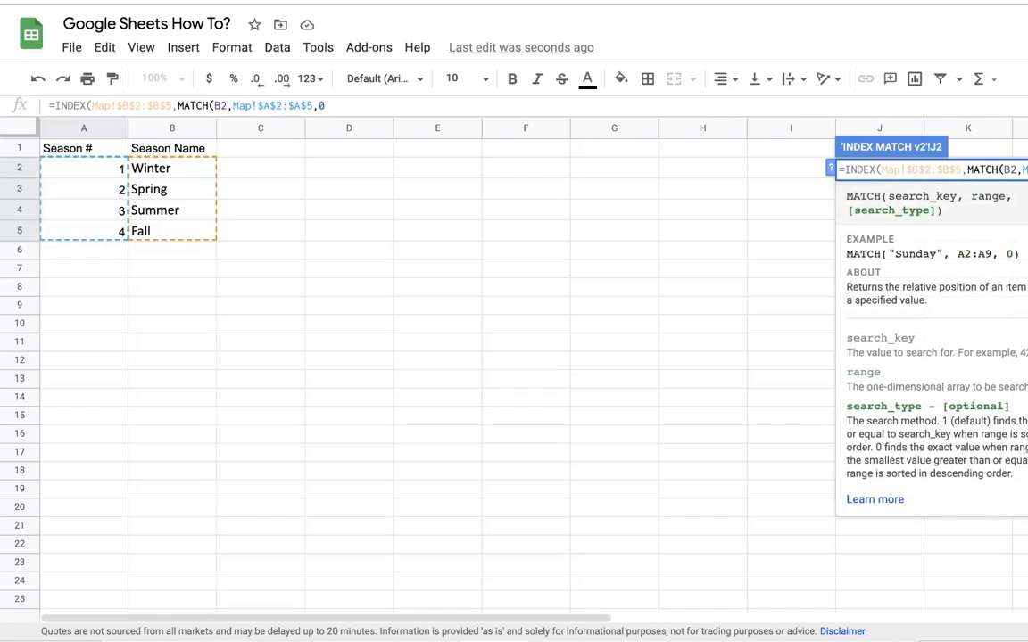
text()))
key(Return)
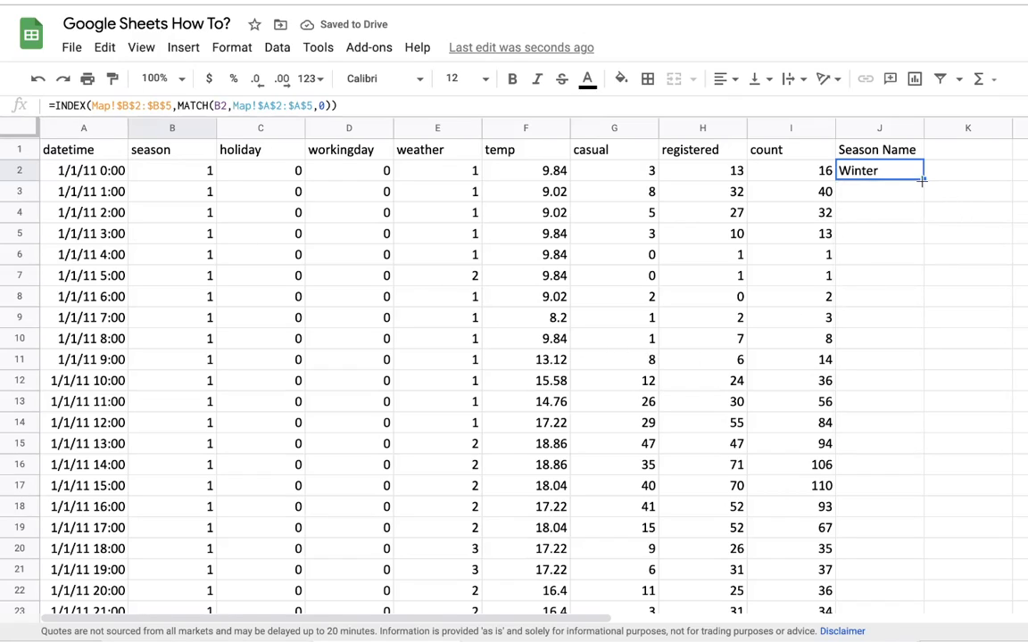
Fill the J2 formula down the whole Season Name column and check the names against the season codes
double_click(922, 180)
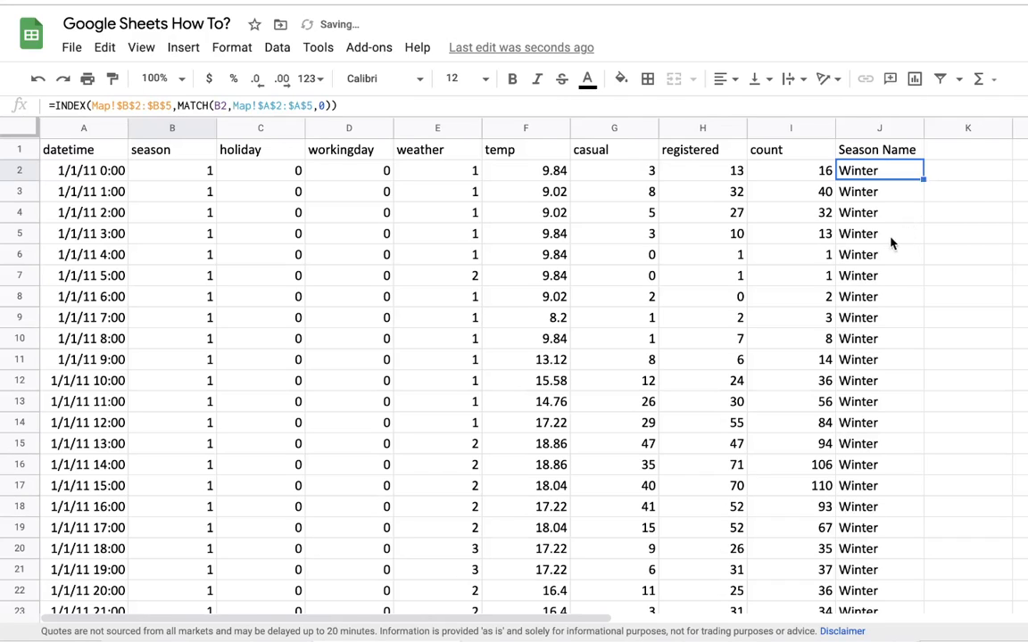
scroll(892, 243, down, 1)
scroll(852, 252, down, 6)
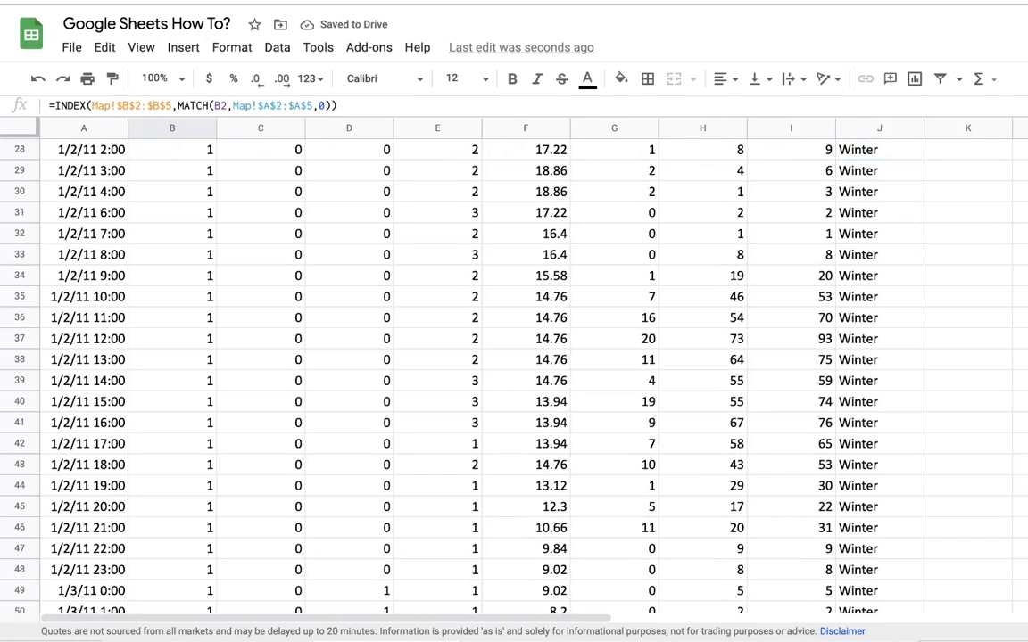
scroll(852, 253, down, 20)
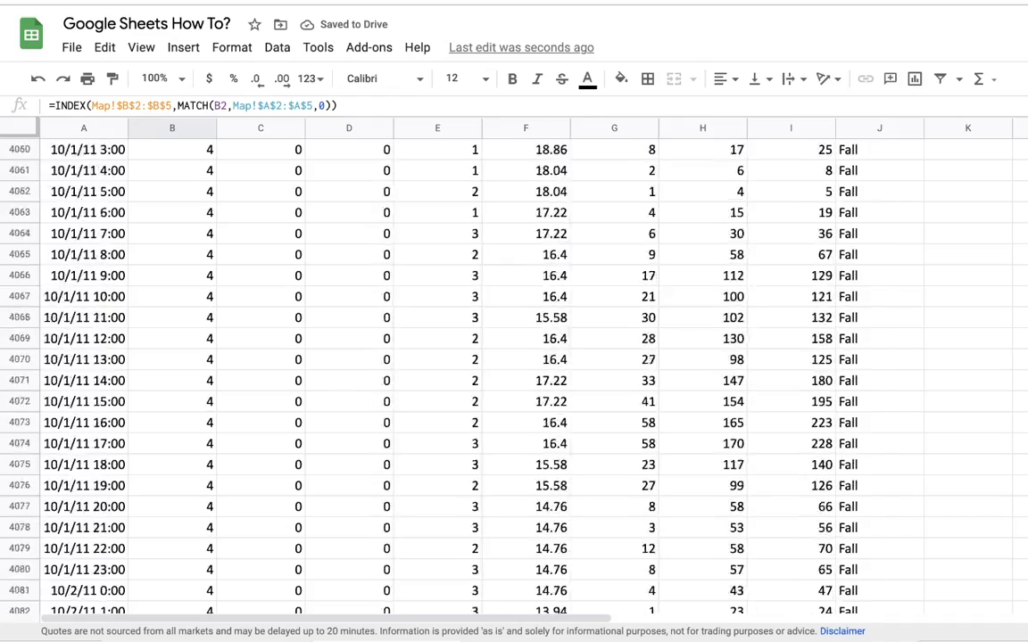
Create a pivot table on a new sheet from the bike data, with season as rows and SUM of count as values
scroll(854, 210, up, 20)
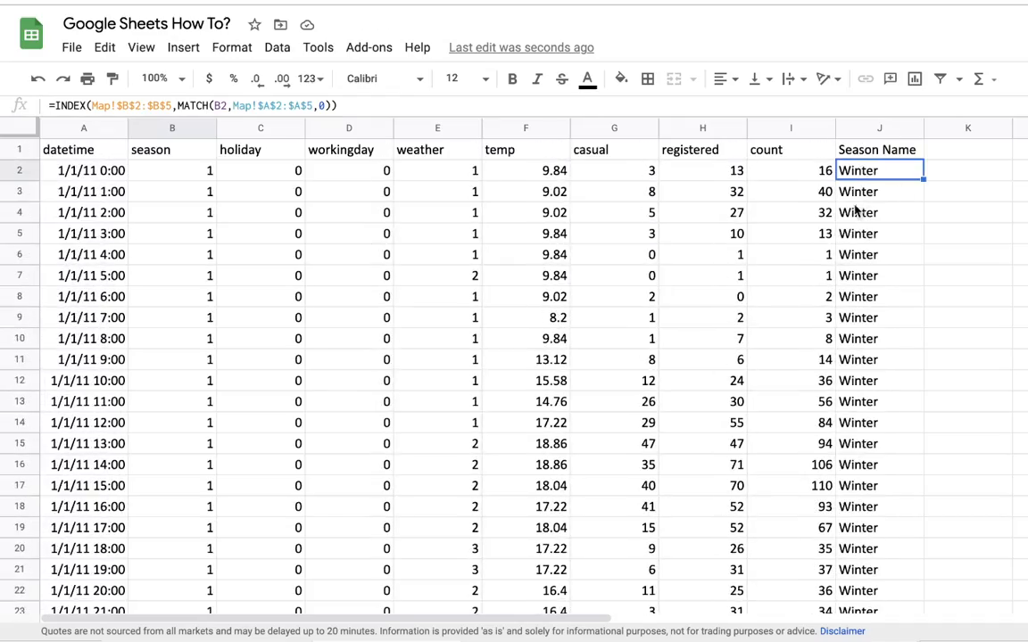
click(769, 165)
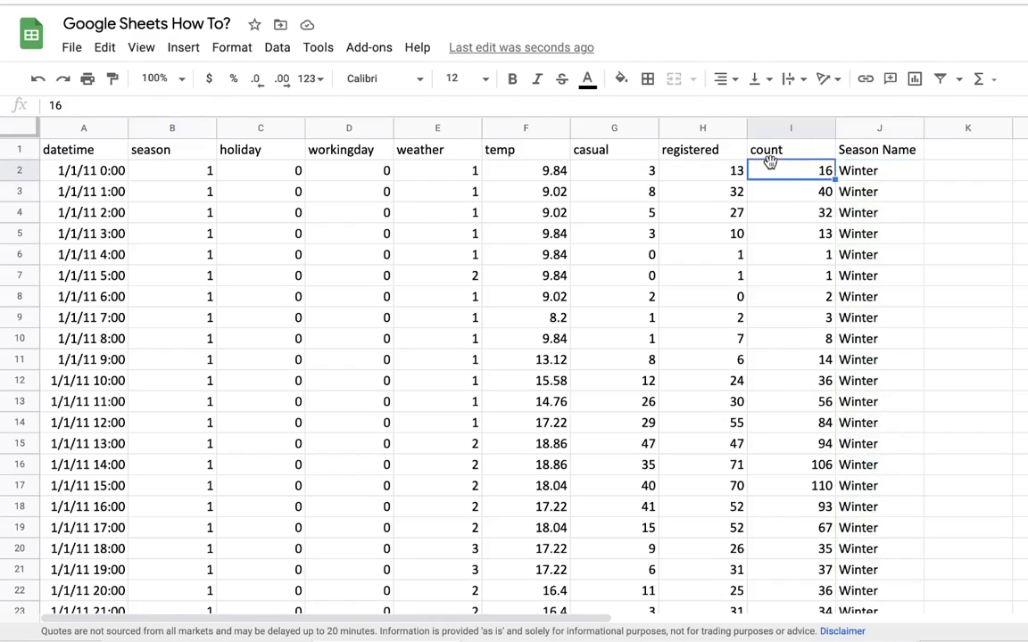
click(276, 49)
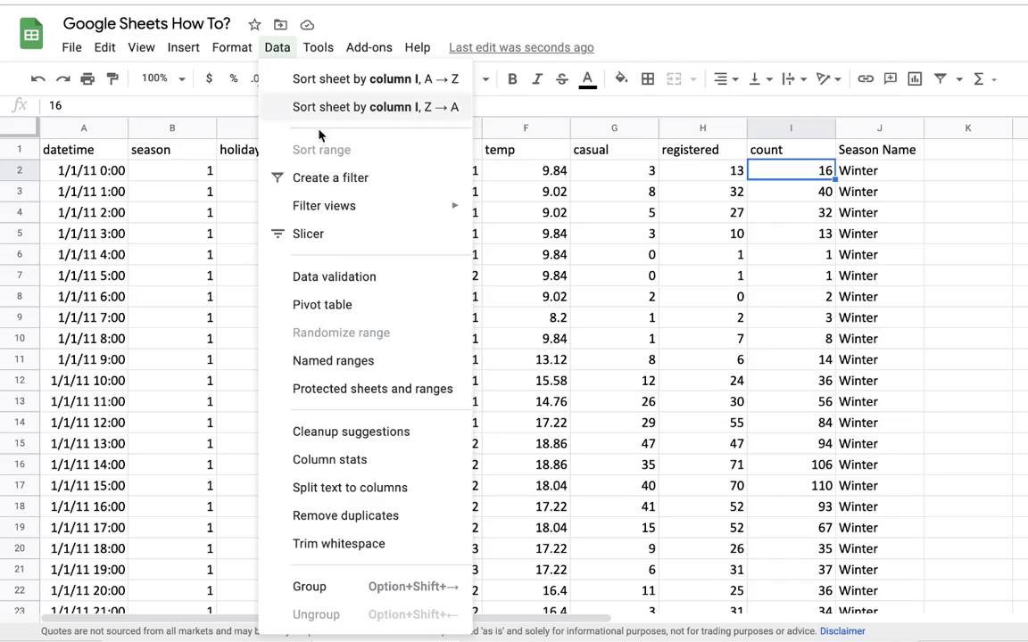
click(341, 306)
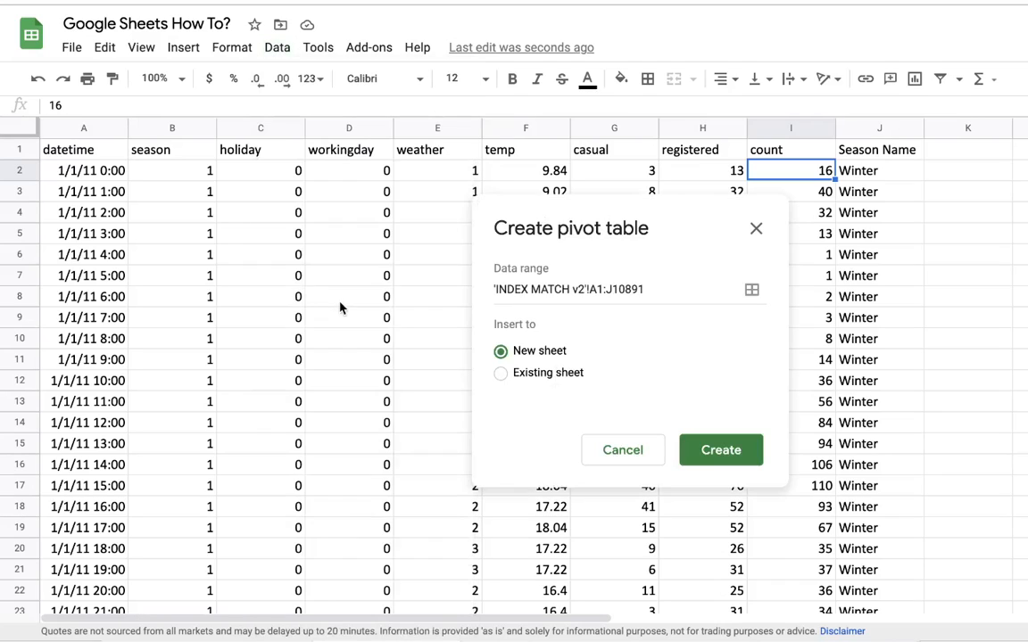
click(731, 453)
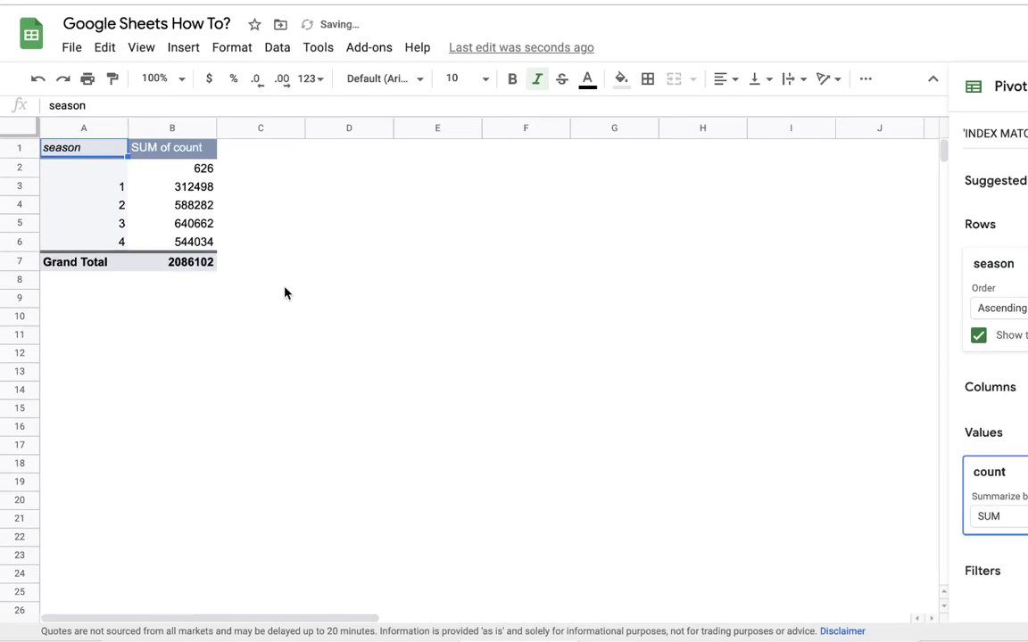
Examine the pivot table's count totals for each season code and for the row without a season
click(185, 170)
click(190, 225)
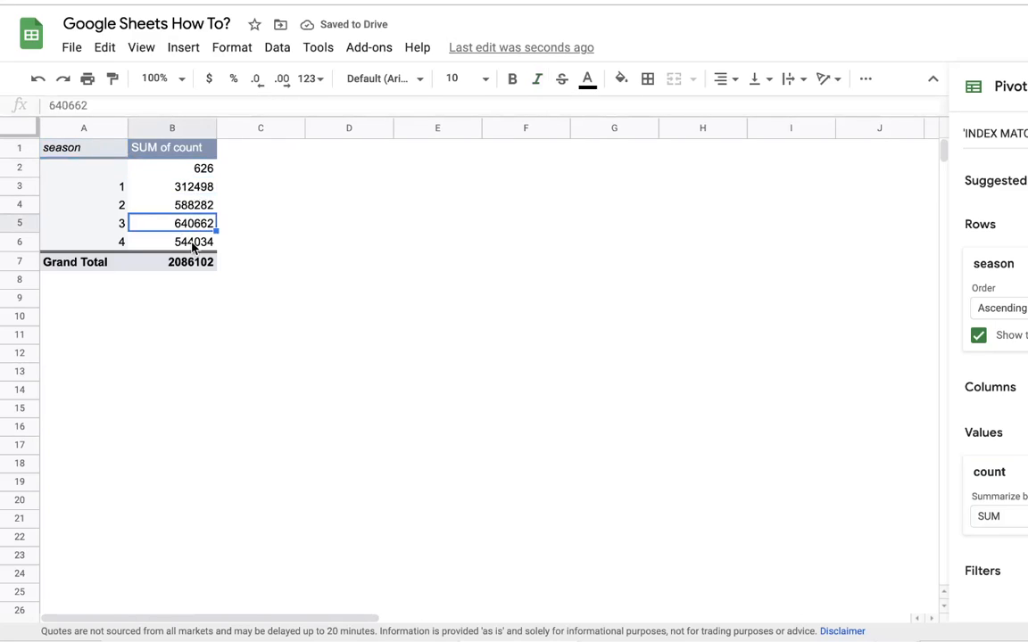
click(172, 239)
click(152, 173)
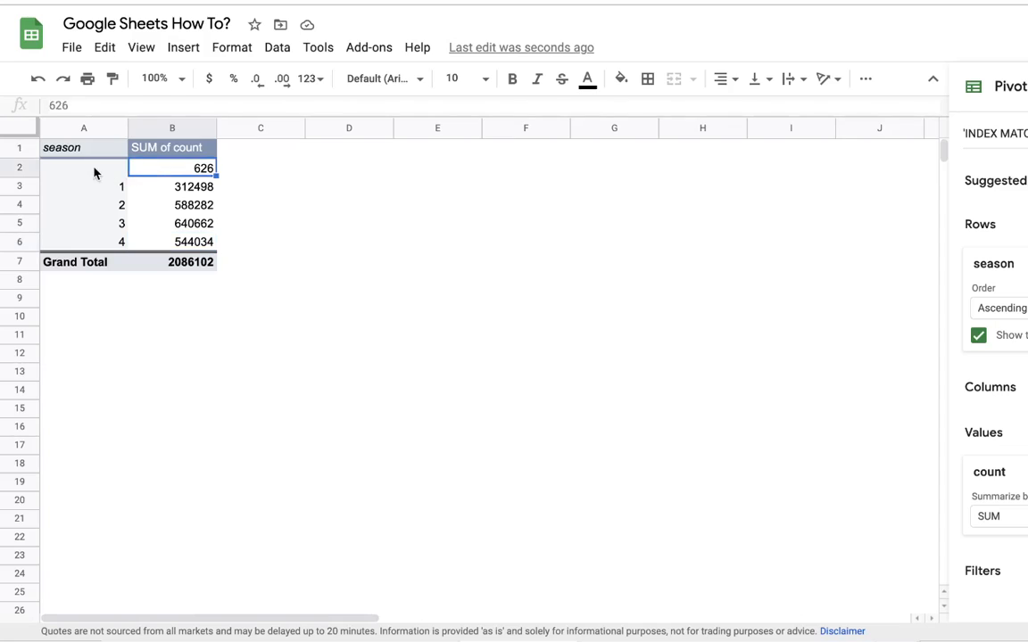
click(94, 170)
click(187, 174)
click(123, 193)
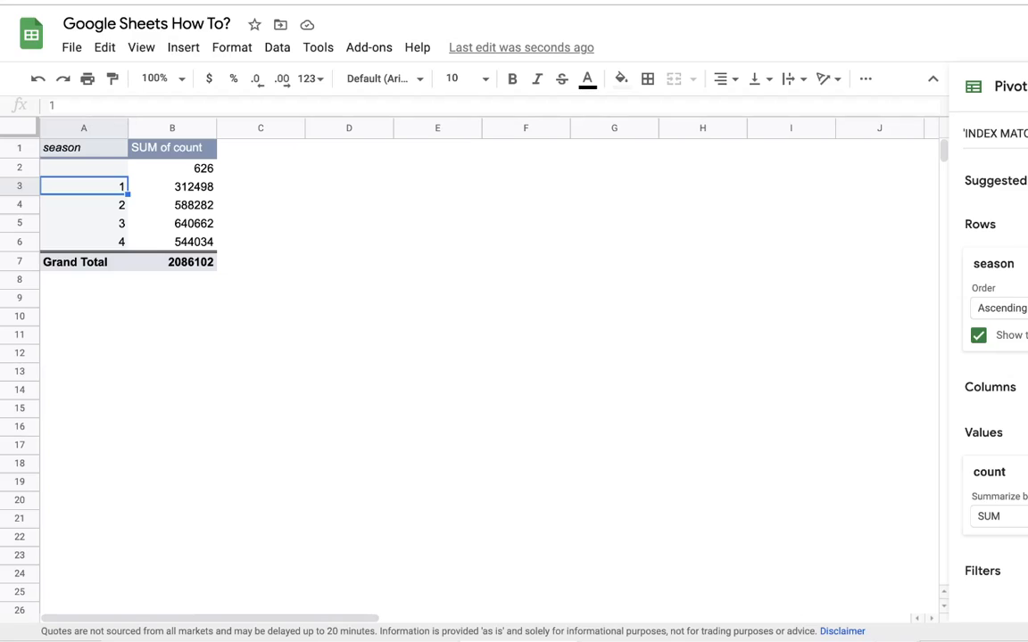
Replace season with Season Name as the pivot table's row field and inspect the #N/A and Fall rows
click(1026, 264)
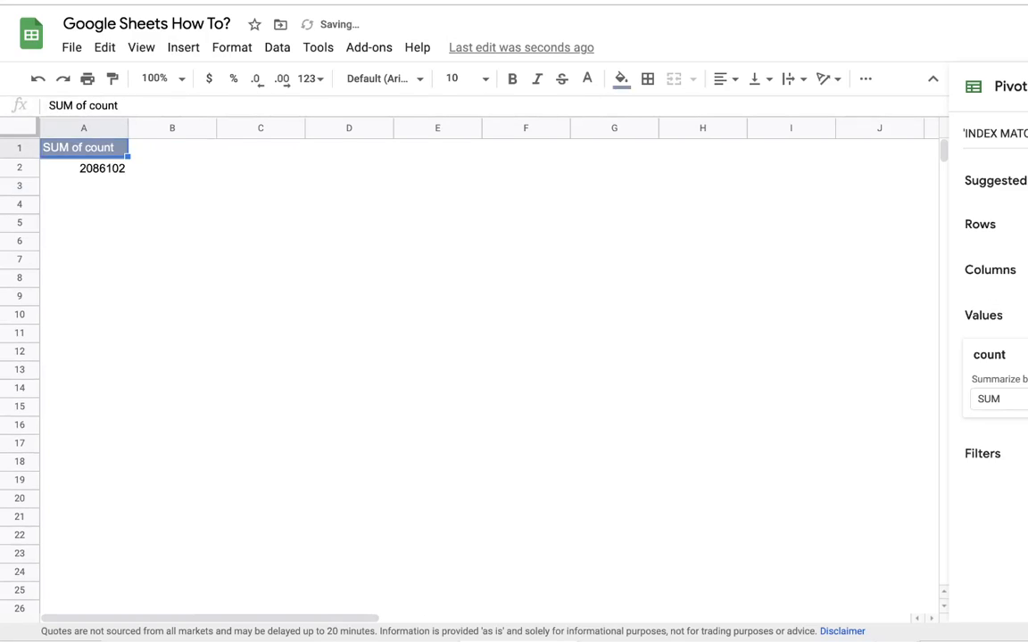
click(1026, 375)
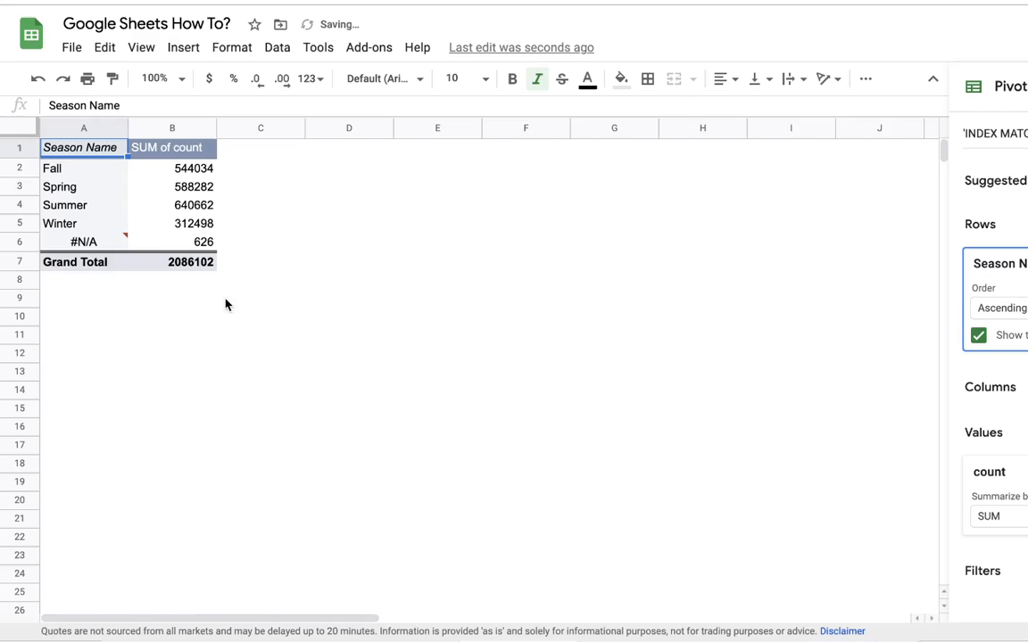
click(106, 240)
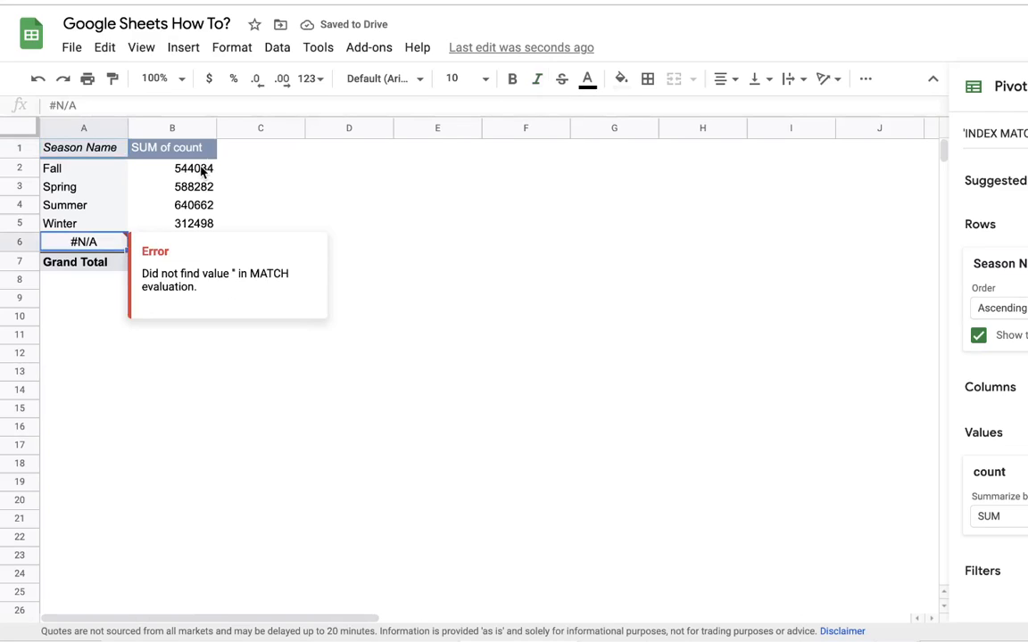
click(201, 171)
click(98, 166)
Format the SUM of count values in B2:B7 as numbers with thousands separators and no decimals, and review the Summer and Winter totals
click(203, 174)
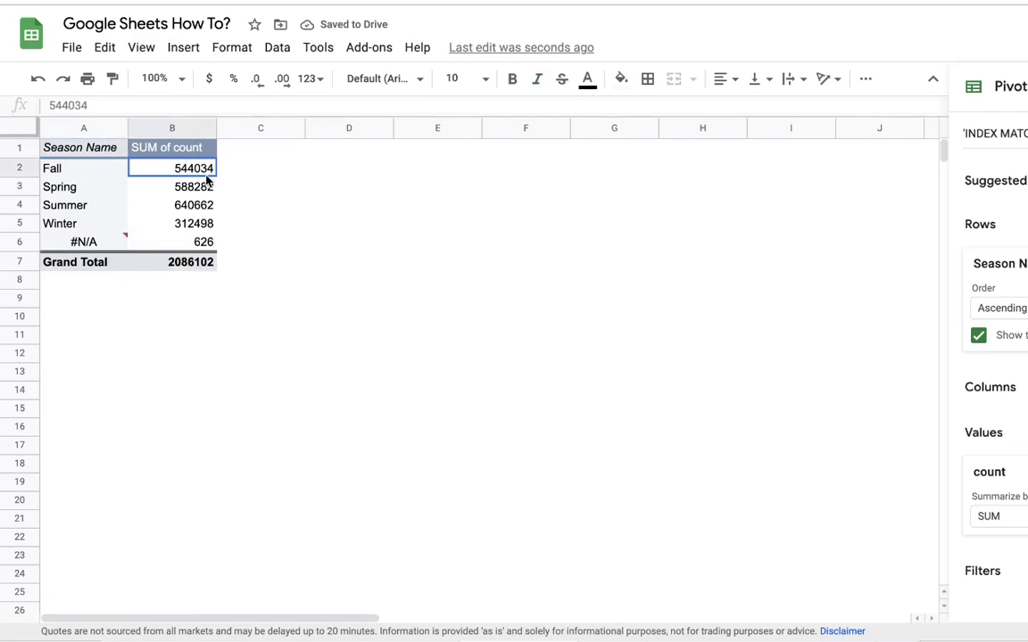
drag(206, 177, 206, 260)
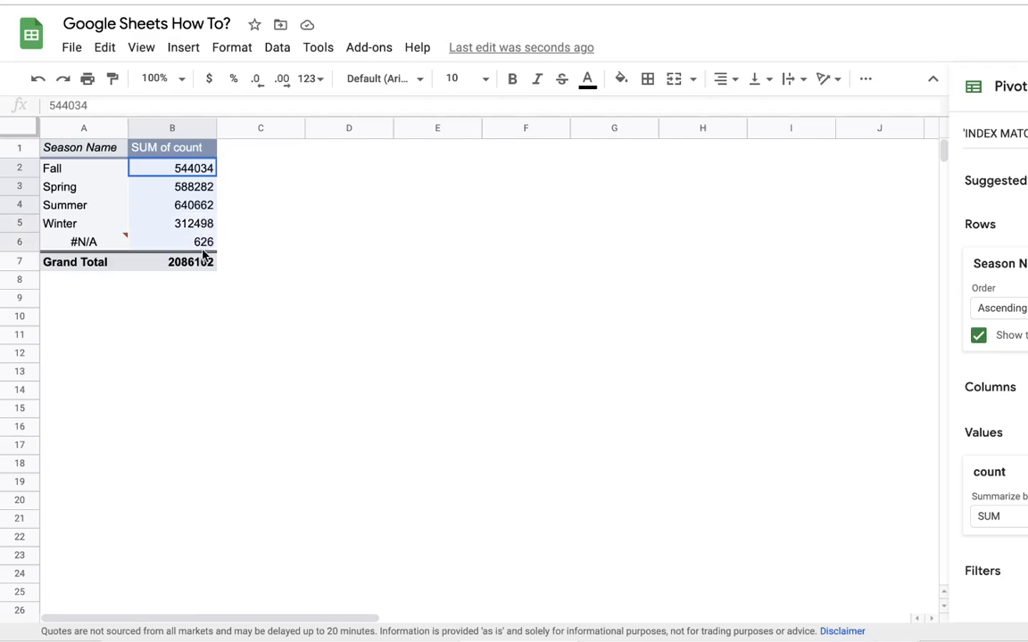
click(322, 86)
click(360, 178)
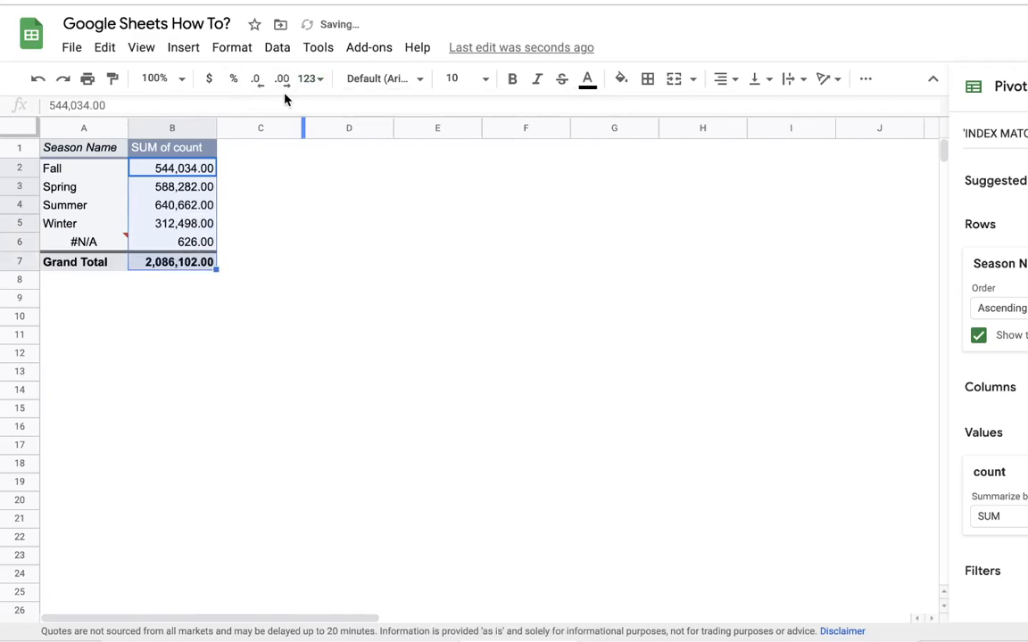
click(256, 83)
click(256, 83)
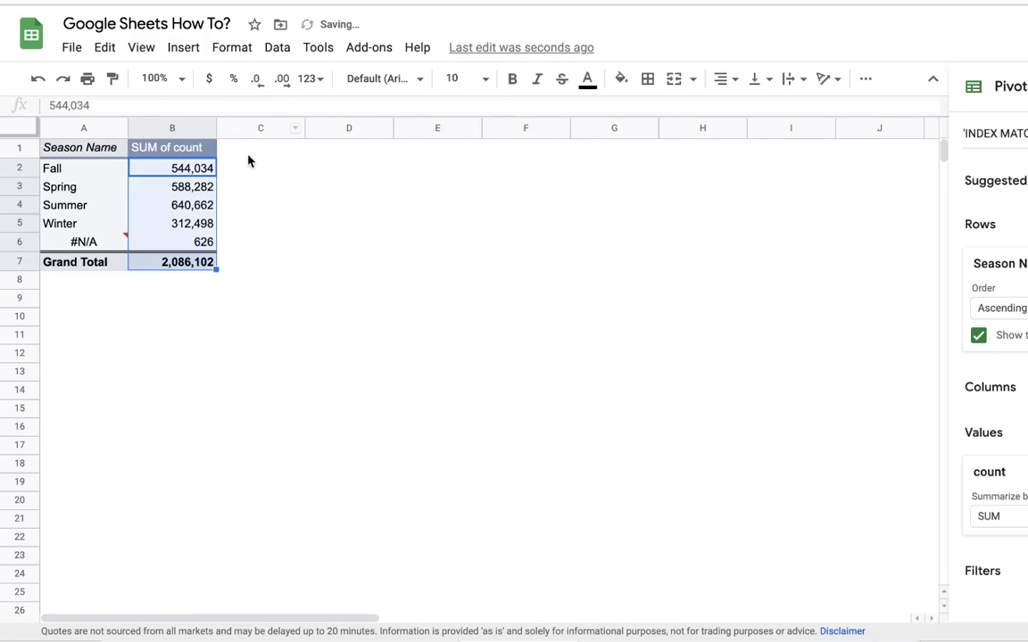
click(183, 207)
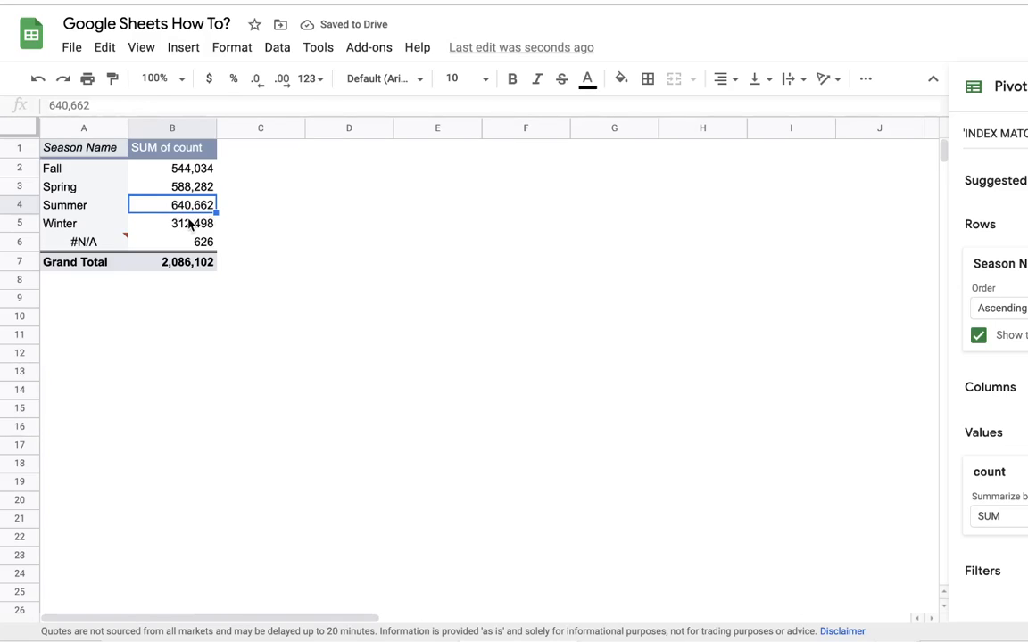
click(190, 224)
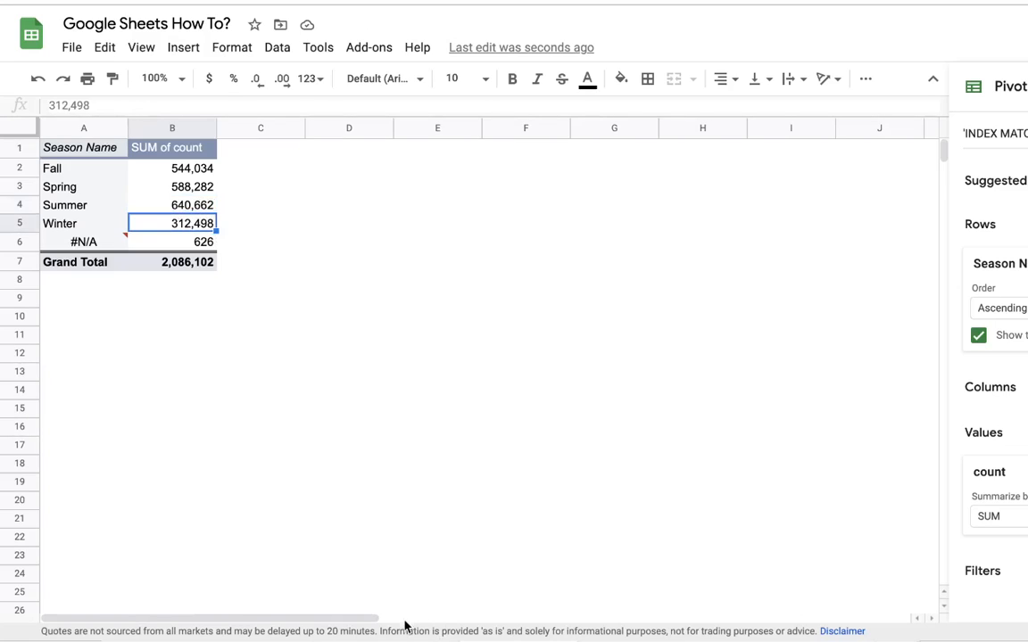
Enclose the INDEX and MATCH formula in J2 of the data sheet in IFERRO() with "" as the second argument
click(385, 640)
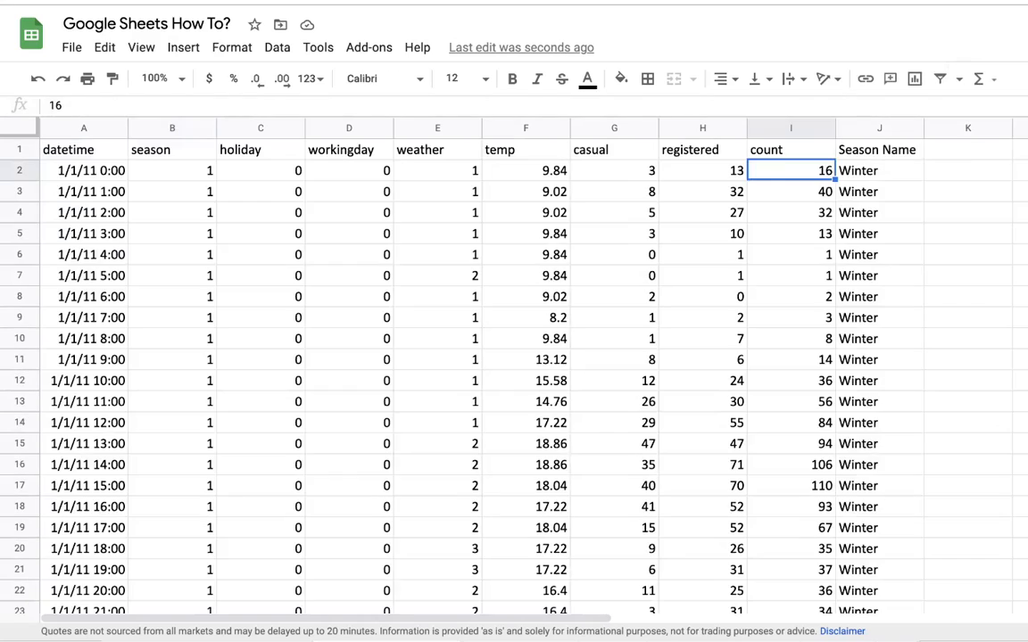
click(868, 171)
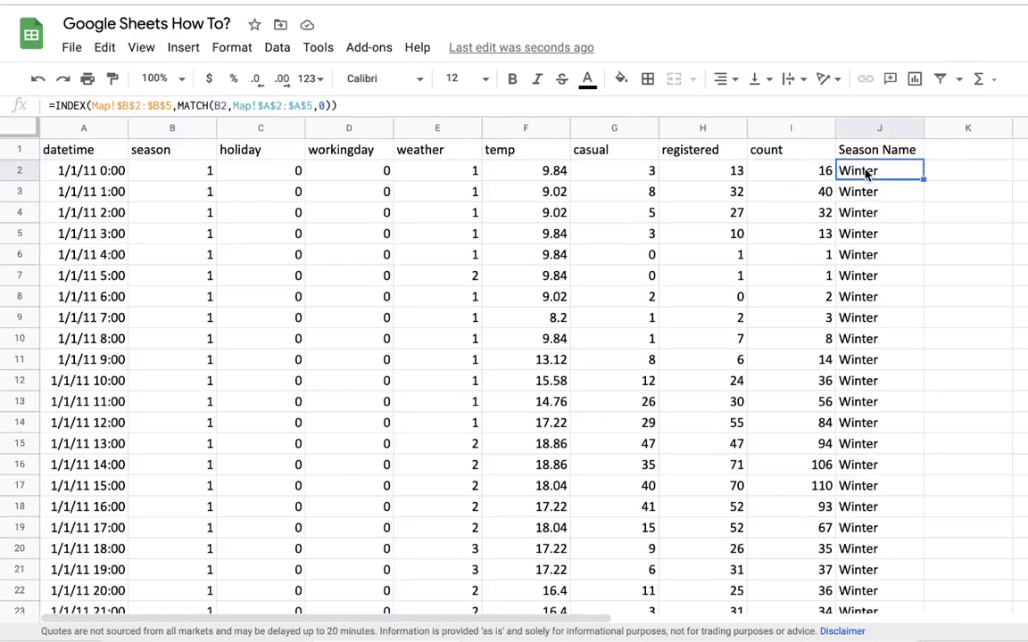
click(52, 106)
text(IFER)
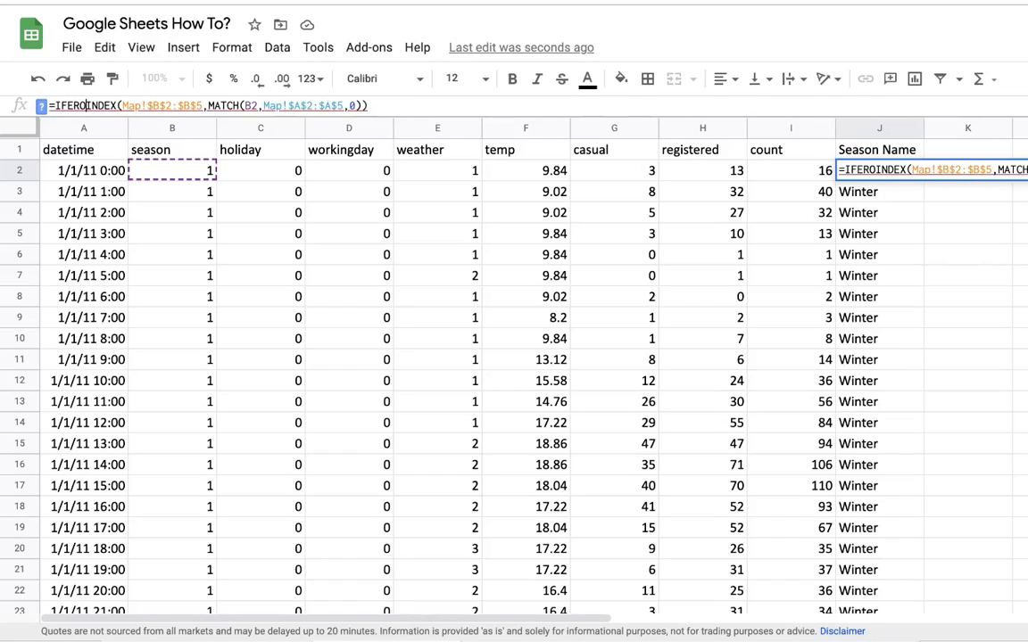
text(RO()
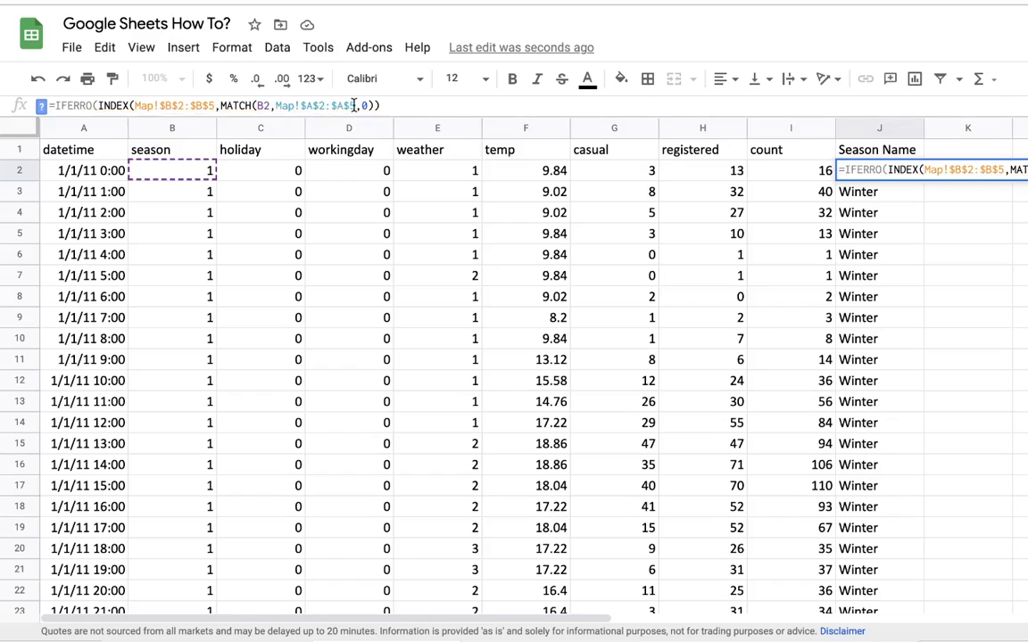
click(389, 105)
text(,"")
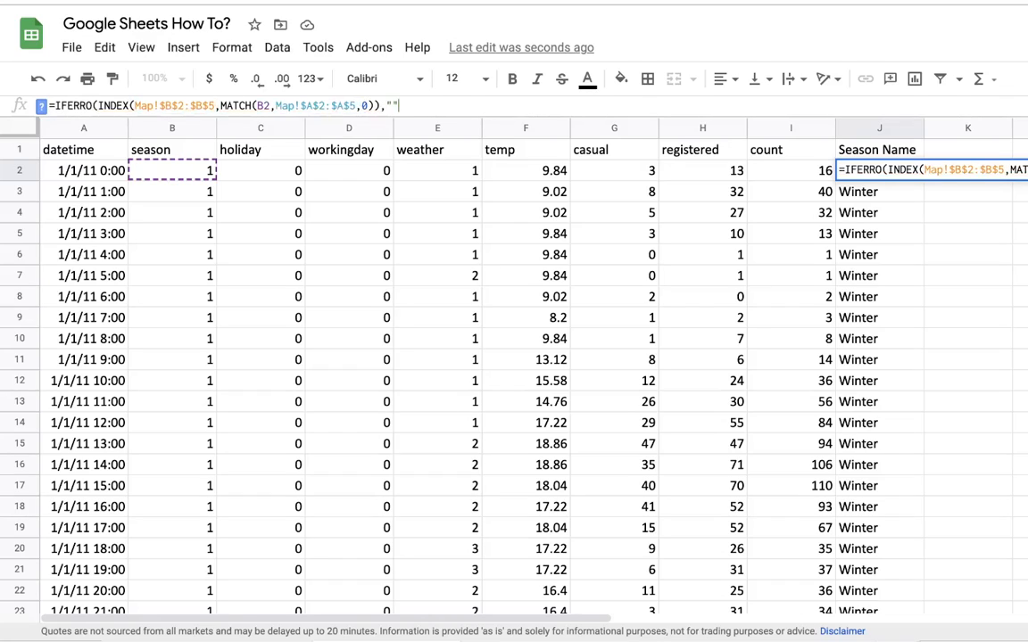
text())
click(879, 170)
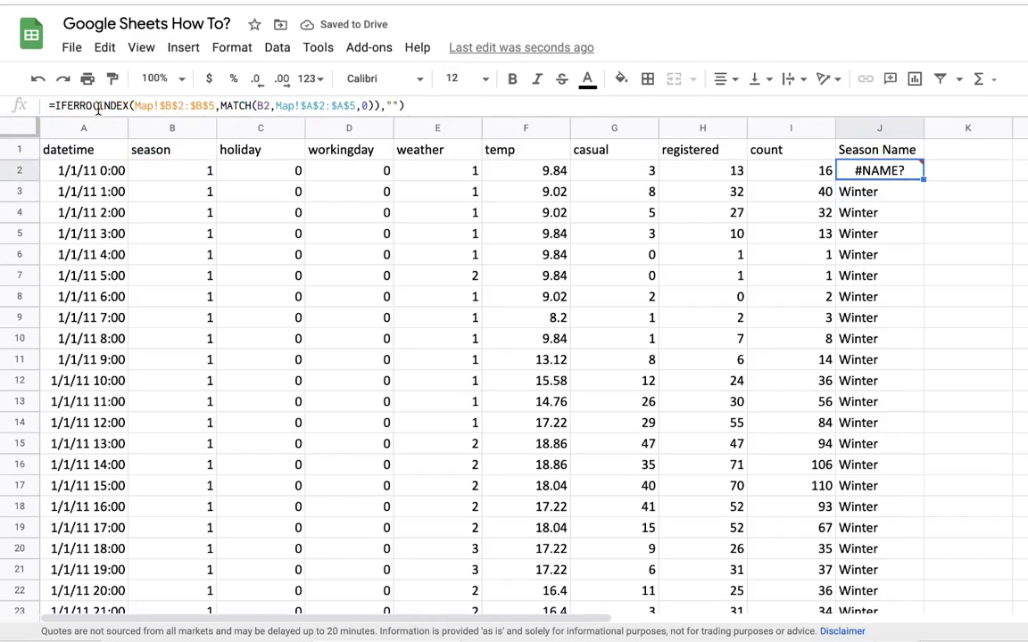
Correct the outer function name in the J2 formula to IFERROR and enter the formula
click(426, 108)
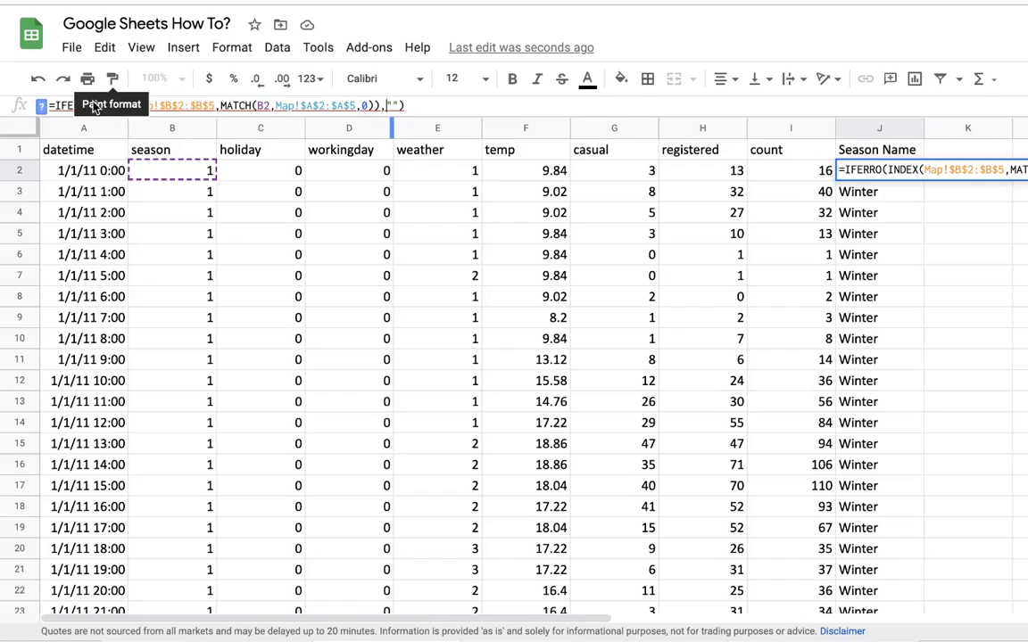
click(93, 106)
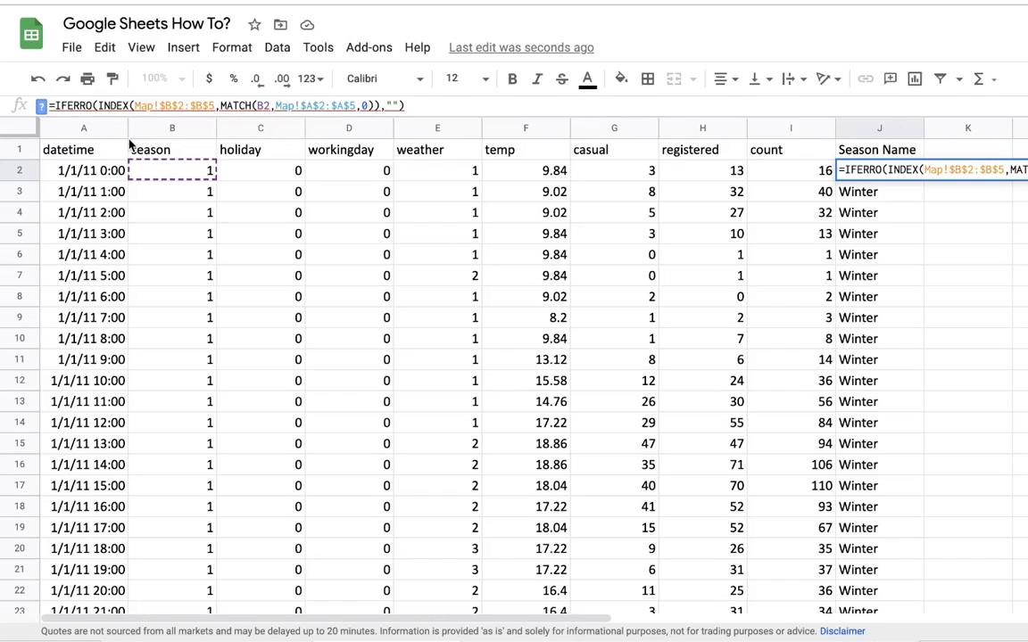
text(R)
key(Return)
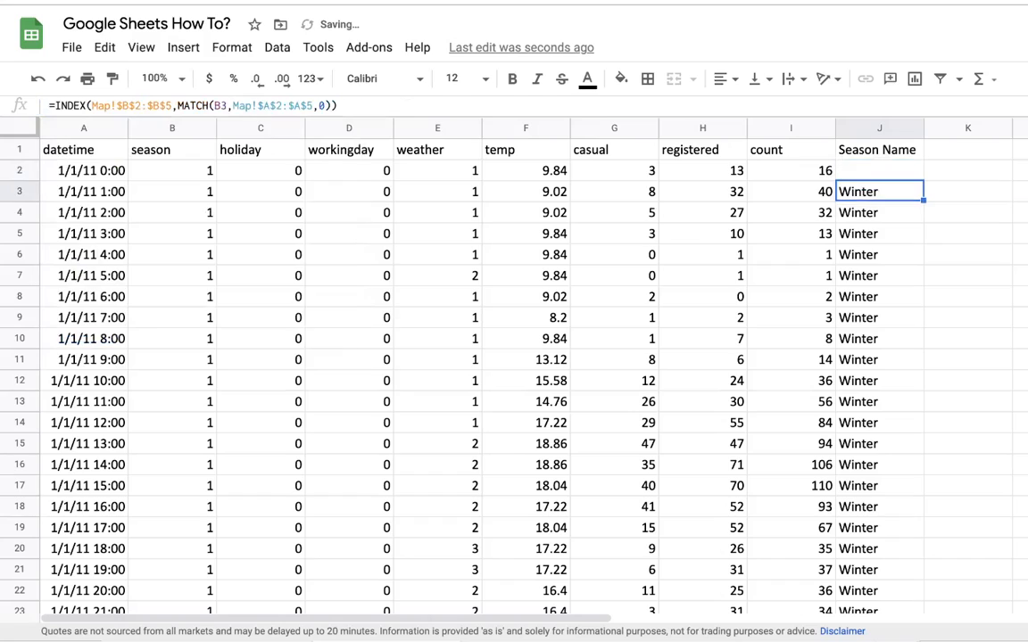
Copy the IFERROR formula from J2 down the whole Season Name column and return to J2
key(Up)
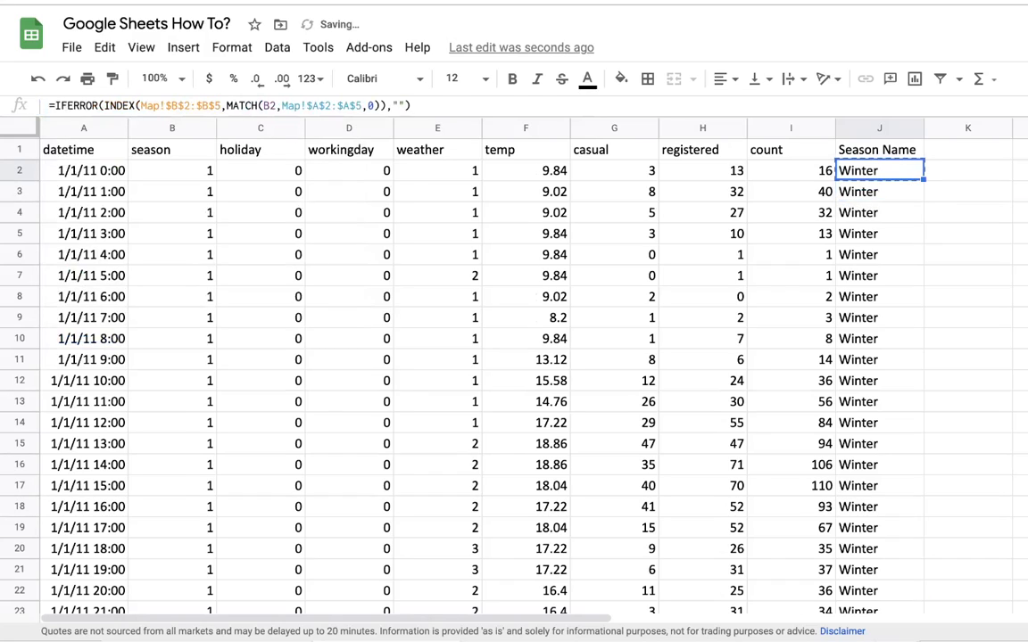
key(ctrl+shift+Down)
key(ctrl+v)
key(ctrl+Up)
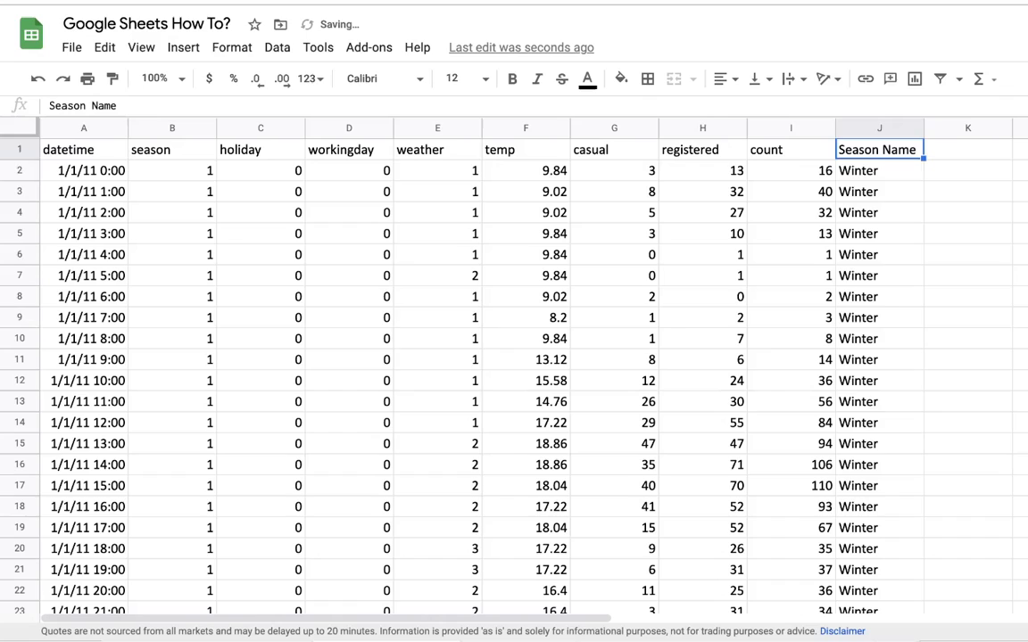
key(Down)
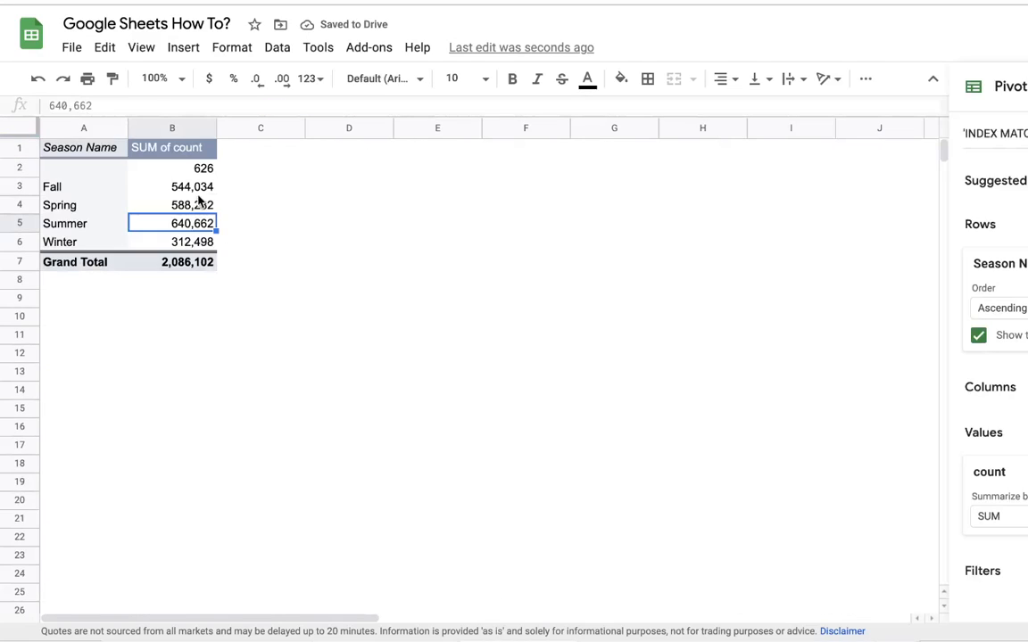
Filter the pivot table by Season Name to exclude the blank entry, check the Summer total, and return to the data sheet
click(108, 172)
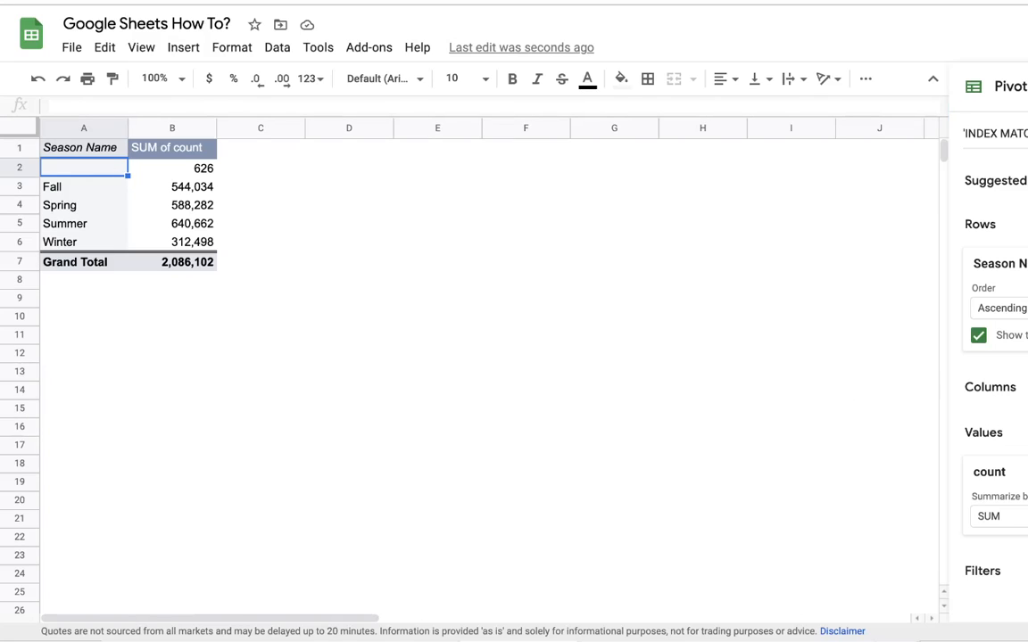
click(1024, 571)
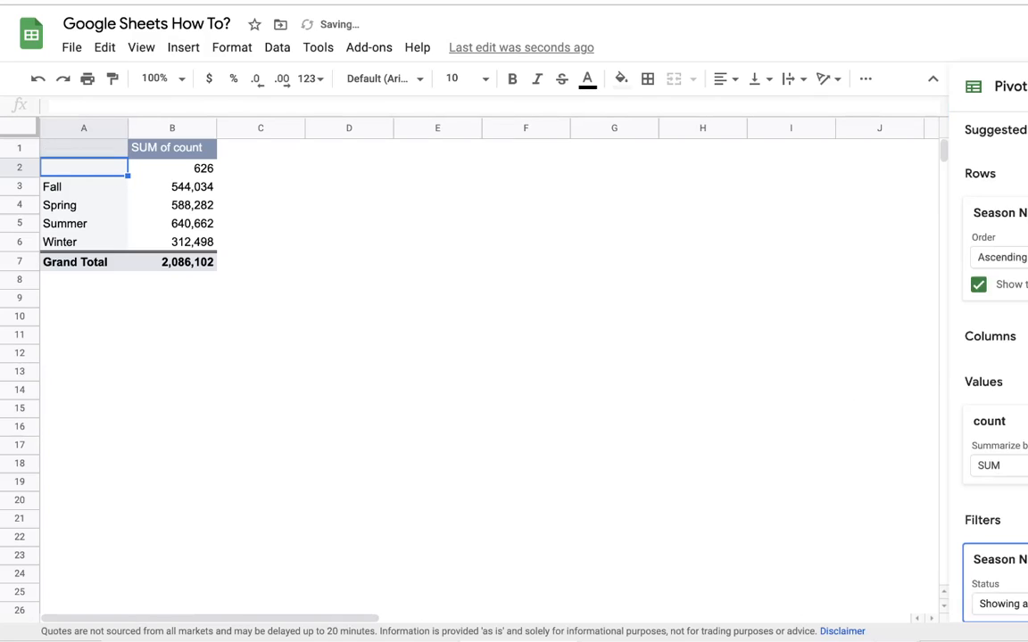
click(1015, 603)
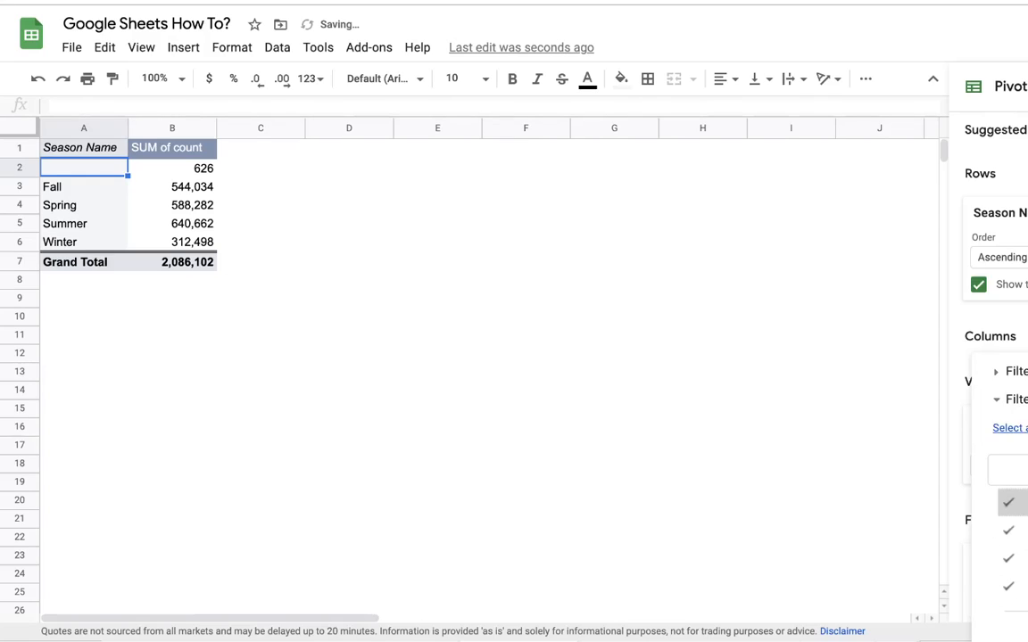
click(1024, 502)
click(1026, 635)
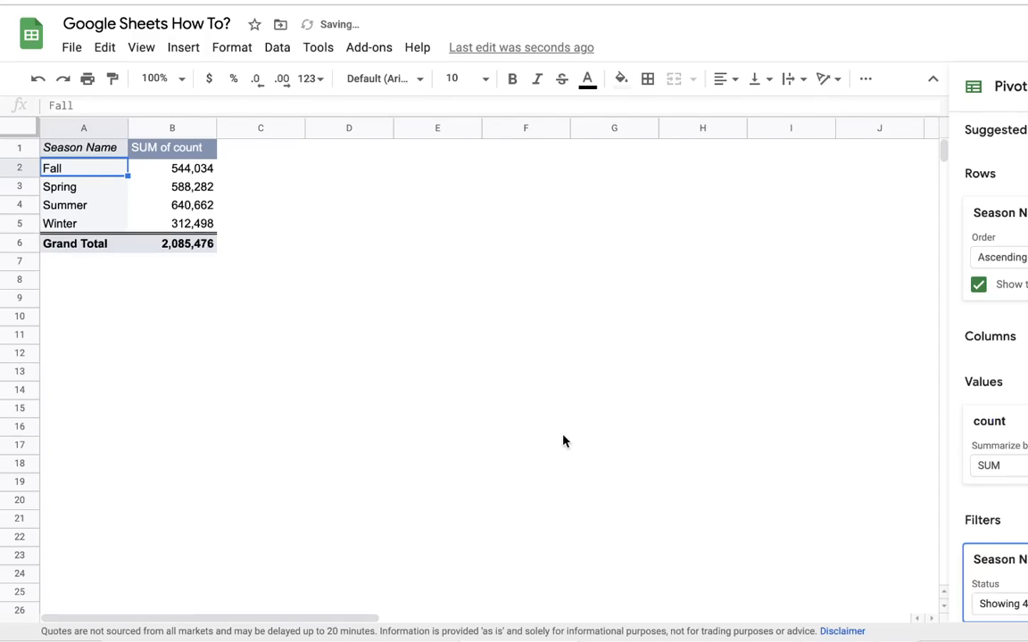
click(183, 208)
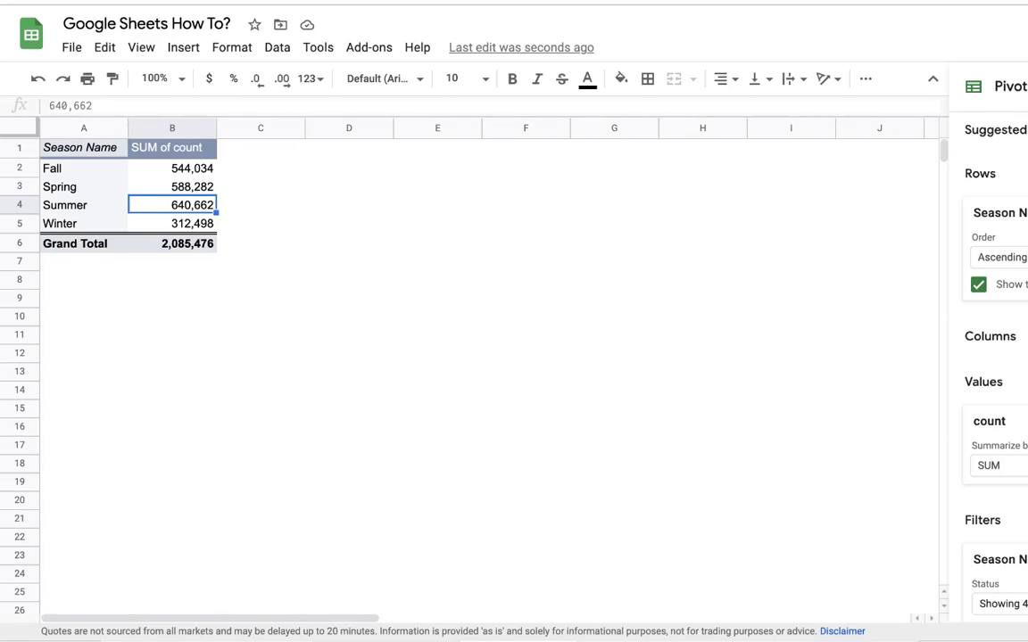
click(423, 641)
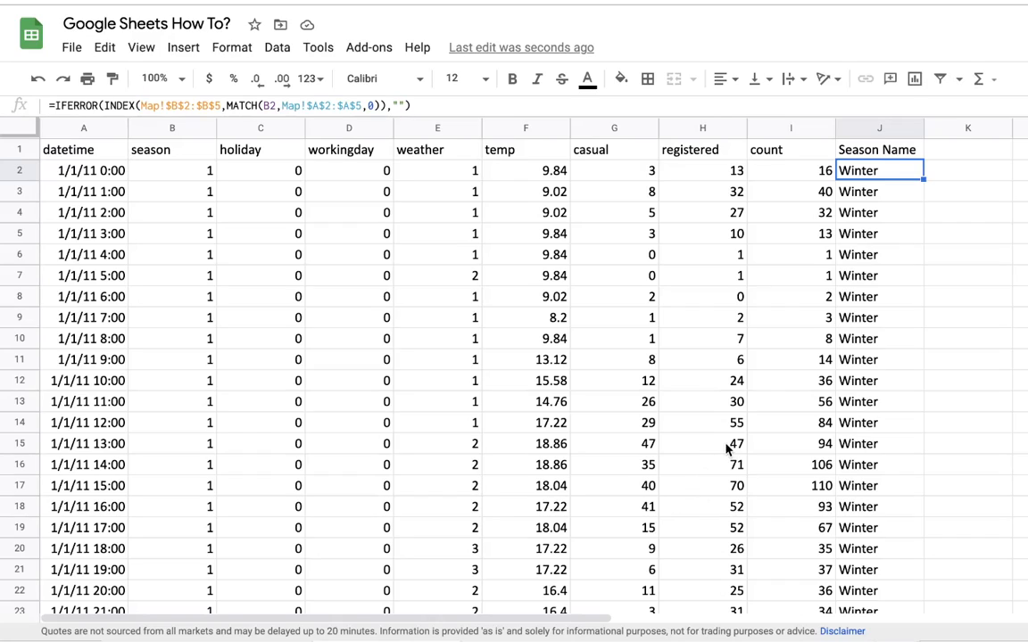